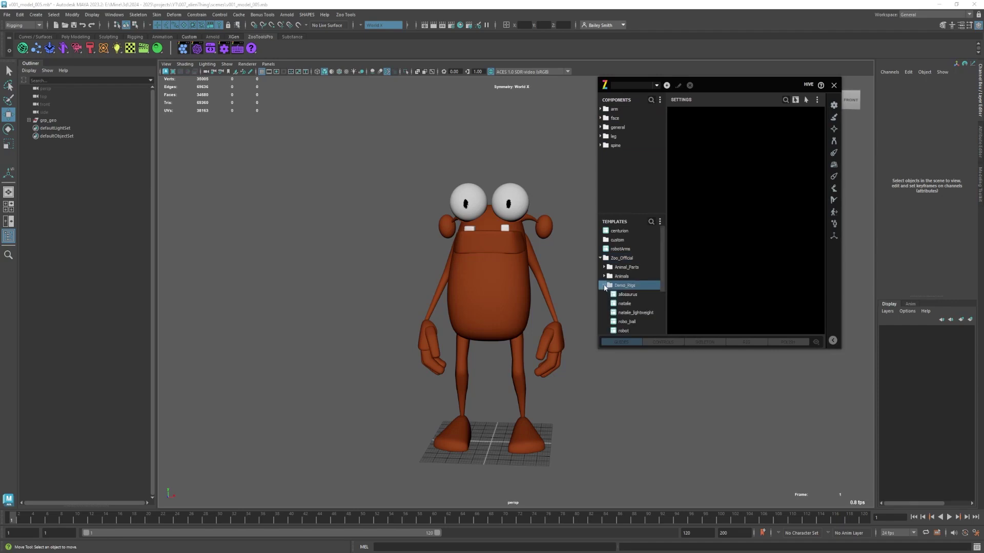
Step: Build the Hive biped template guides around the alien and select the spine root guide
{"action": "left_click", "coordinate": [623, 295]}
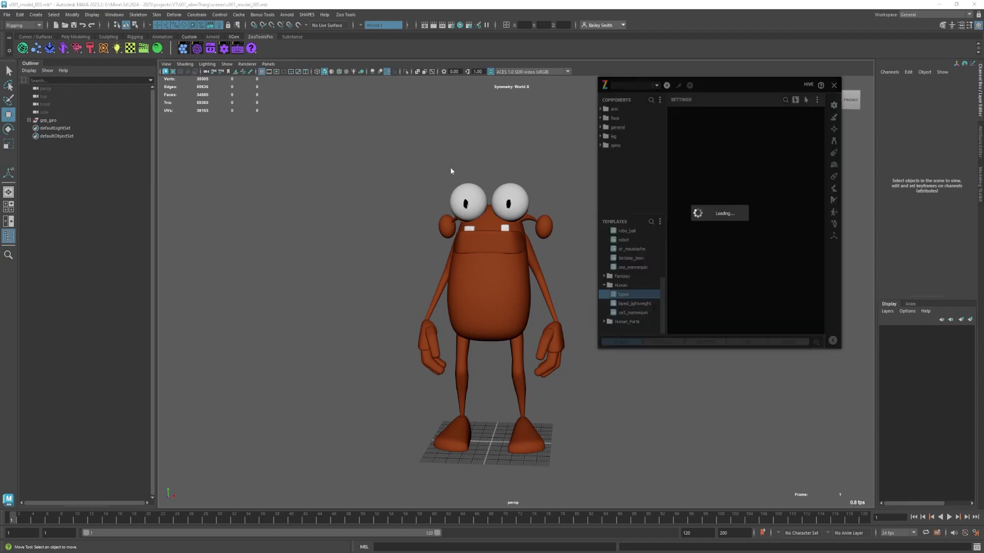
{"action": "scroll", "coordinate": [444, 393], "scroll_direction": "up", "scroll_amount": 3}
{"action": "scroll", "coordinate": [421, 442], "scroll_direction": "up", "scroll_amount": 3}
{"action": "left_click_drag", "start_coordinate": [421, 441], "coordinate": [535, 305], "text": "alt"}
{"action": "left_click", "coordinate": [459, 334]}
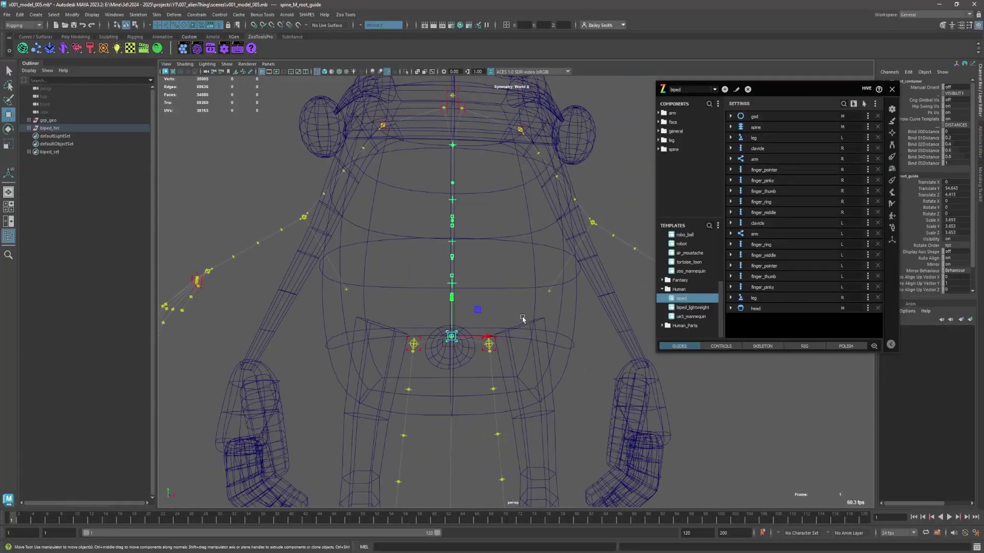
Step: Create a reference locator on the isolated leg geometry
{"action": "left_click", "coordinate": [534, 304]}
{"action": "scroll", "coordinate": [495, 321], "scroll_direction": "up", "scroll_amount": 5}
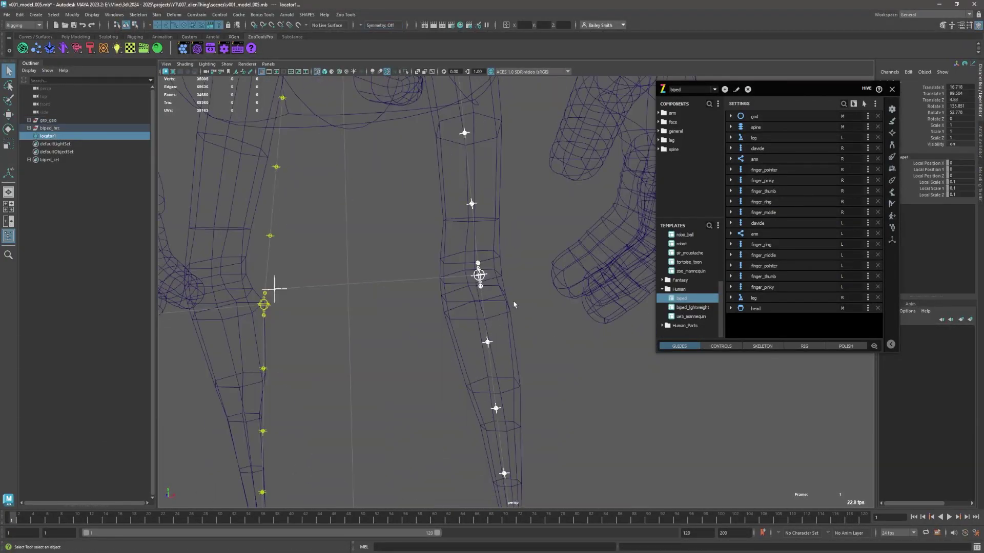
{"action": "left_click", "coordinate": [495, 322]}
{"action": "key", "text": "ctrl+1"}
{"action": "left_click", "coordinate": [443, 277]}
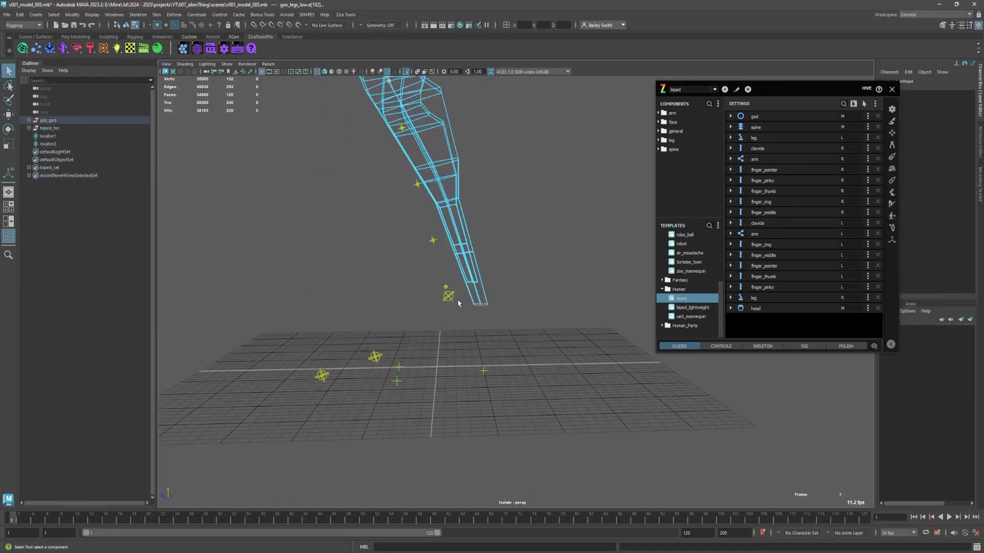
{"action": "key", "text": "ctrl+1"}
Step: Collapse the Hive panel and move the spine and spine tweaker guides into place
{"action": "left_click_drag", "start_coordinate": [794, 94], "coordinate": [795, 49]}
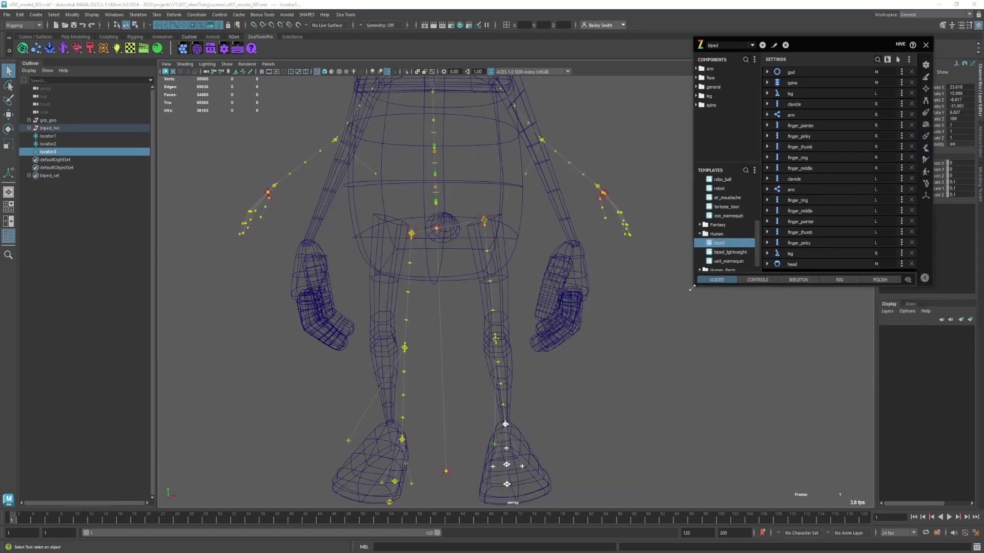
{"action": "double_click", "coordinate": [764, 41]}
{"action": "left_click_drag", "start_coordinate": [512, 256], "coordinate": [615, 256], "text": "alt"}
{"action": "scroll", "coordinate": [569, 231], "scroll_direction": "up", "scroll_amount": 5}
{"action": "left_click", "coordinate": [570, 194]}
{"action": "key", "text": "w"}
{"action": "left_click_drag", "start_coordinate": [580, 194], "coordinate": [425, 235], "text": "alt"}
{"action": "left_click", "coordinate": [443, 235]}
{"action": "mouse_move", "coordinate": [435, 199]}
{"action": "left_mouse_down", "text": "alt"}
{"action": "mouse_move", "coordinate": [406, 226]}
{"action": "mouse_move", "coordinate": [461, 195]}
{"action": "left_mouse_up", "text": "alt"}
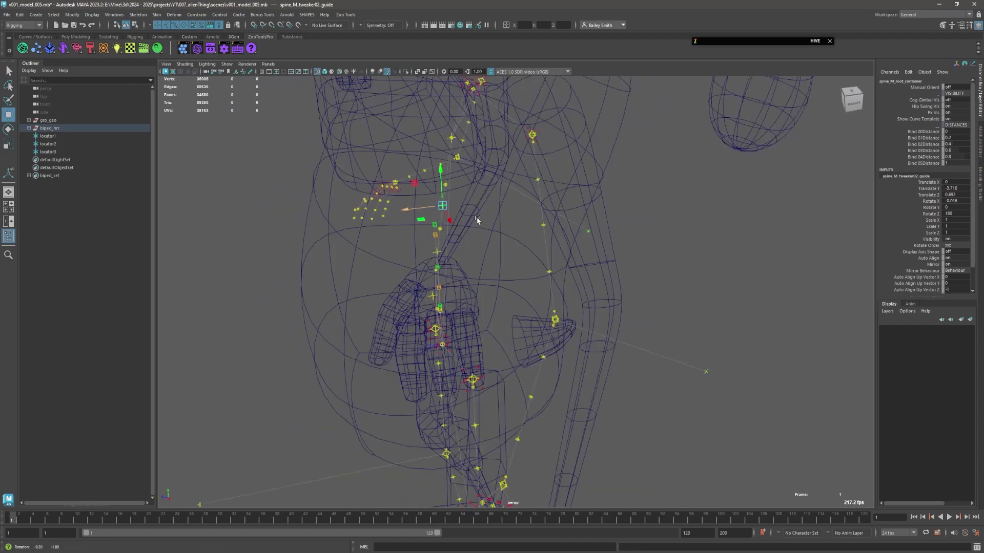
Step: Move the left clavicle root guide to the alien's shoulder
{"action": "key", "text": "q"}
{"action": "left_click", "coordinate": [520, 167]}
{"action": "mouse_move", "coordinate": [521, 164]}
{"action": "left_mouse_down", "text": "alt"}
{"action": "mouse_move", "coordinate": [526, 252]}
{"action": "mouse_move", "coordinate": [467, 263]}
{"action": "mouse_move", "coordinate": [450, 131]}
{"action": "mouse_move", "coordinate": [535, 128]}
{"action": "mouse_move", "coordinate": [512, 205]}
{"action": "left_mouse_up", "text": "alt"}
{"action": "left_click", "coordinate": [505, 253]}
{"action": "key", "text": "w"}
{"action": "key", "text": "q"}
{"action": "left_click", "coordinate": [536, 128]}
{"action": "left_click", "coordinate": [506, 160]}
{"action": "key", "text": "w"}
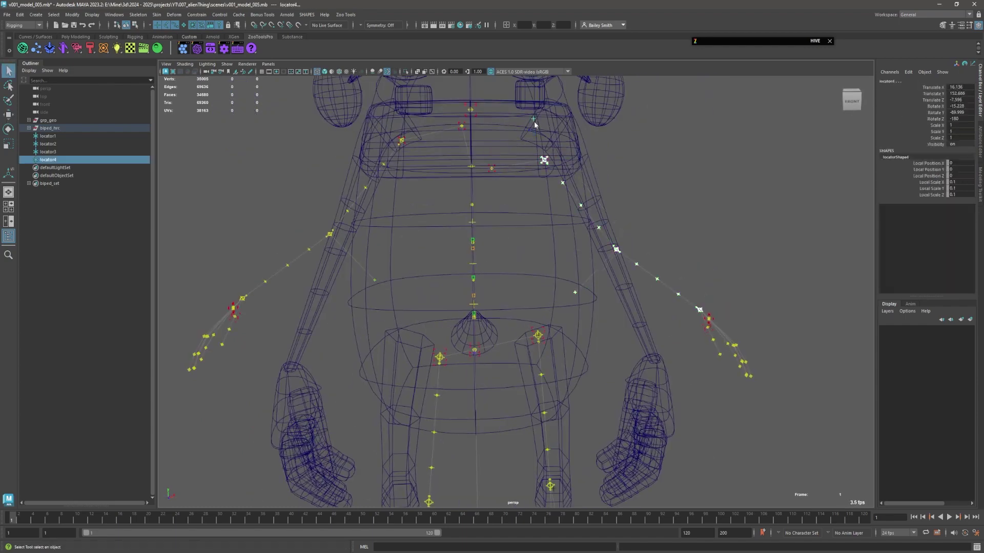
{"action": "left_click_drag", "start_coordinate": [535, 124], "coordinate": [462, 205], "text": "alt"}
{"action": "left_click", "coordinate": [491, 169]}
{"action": "left_click_drag", "start_coordinate": [492, 169], "coordinate": [543, 246], "text": "alt"}
Step: Rotate the left arm root guide to line up with the arm
{"action": "left_click", "coordinate": [547, 255]}
{"action": "mouse_move", "coordinate": [591, 203]}
{"action": "left_mouse_down", "text": "alt"}
{"action": "mouse_move", "coordinate": [512, 170]}
{"action": "mouse_move", "coordinate": [493, 237]}
{"action": "mouse_move", "coordinate": [564, 256]}
{"action": "left_mouse_up", "text": "alt"}
{"action": "left_click", "coordinate": [513, 165]}
{"action": "key", "text": "e"}
{"action": "key", "text": "q"}
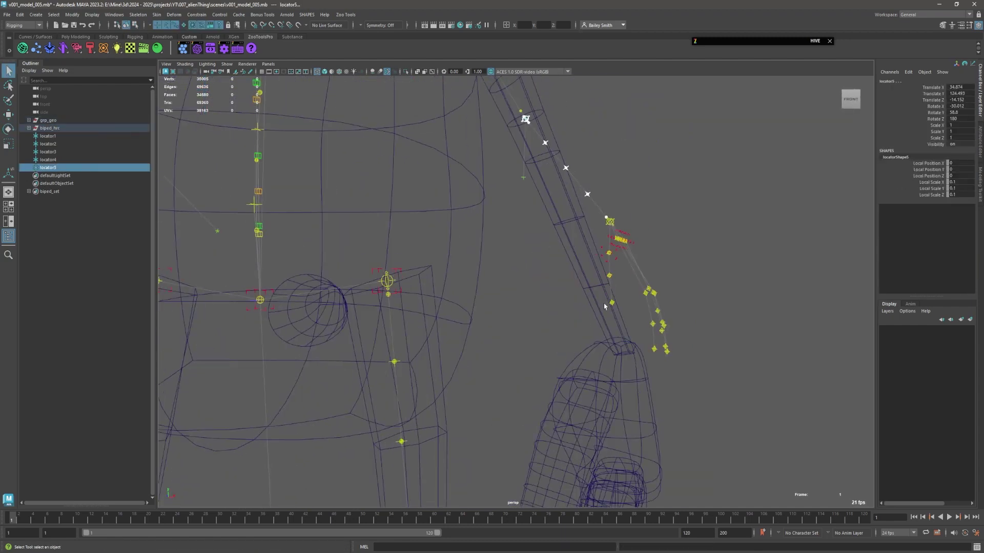
Step: Select edges on the arm mesh in edge selection mode
{"action": "left_click", "coordinate": [626, 358]}
{"action": "key", "text": "F10"}
{"action": "left_click_drag", "start_coordinate": [627, 357], "coordinate": [560, 121], "text": "alt"}
{"action": "scroll", "coordinate": [538, 261], "scroll_direction": "up", "scroll_amount": 5}
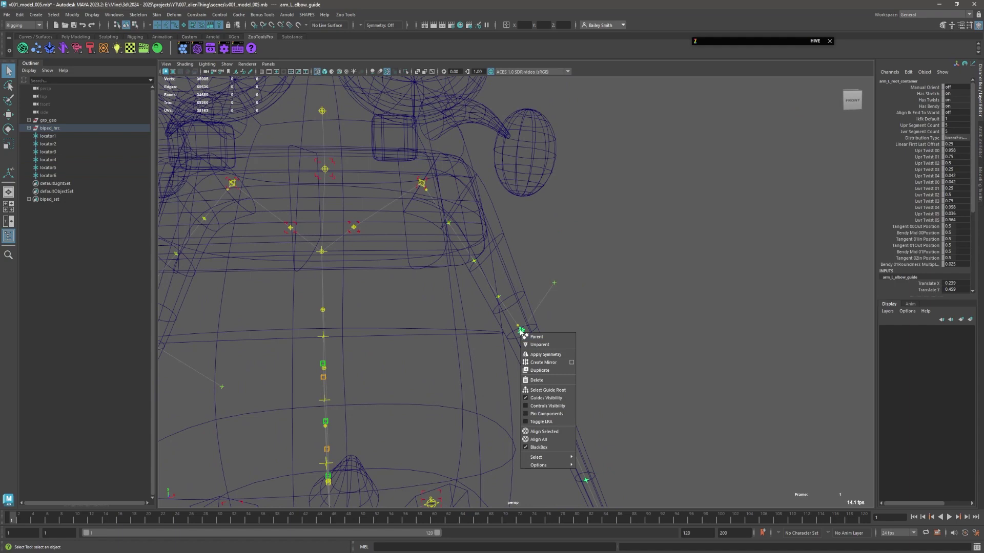
Step: Create a locator at the arm root and rotate the sixth locator
{"action": "key", "text": "l"}
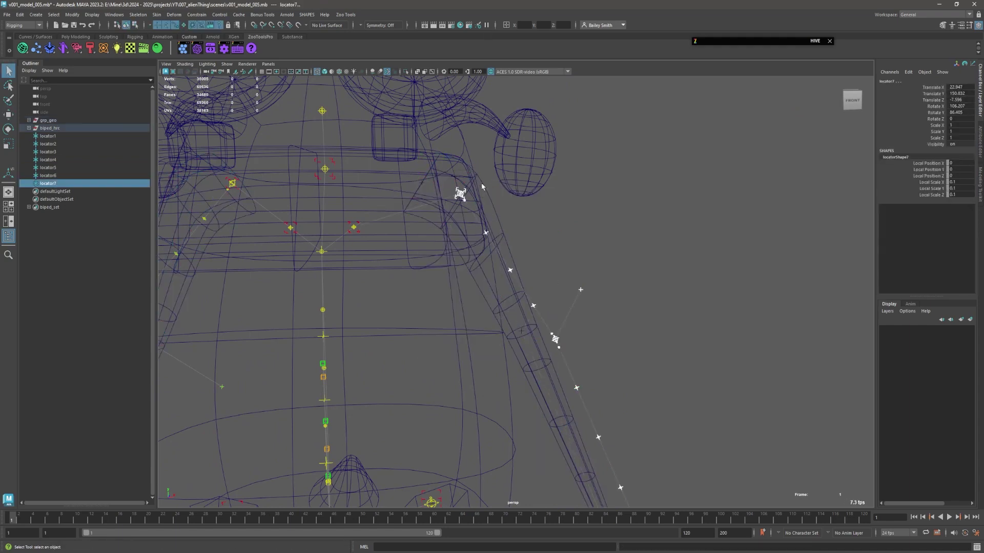
{"action": "right_click", "coordinate": [512, 287]}
{"action": "mouse_move", "coordinate": [511, 287]}
{"action": "left_mouse_down", "text": "alt"}
{"action": "mouse_move", "coordinate": [520, 285]}
{"action": "mouse_move", "coordinate": [491, 214]}
{"action": "mouse_move", "coordinate": [605, 185]}
{"action": "left_mouse_up", "text": "alt"}
{"action": "left_click", "coordinate": [487, 195]}
{"action": "key", "text": "e"}
Step: Delete the left finger_ring component in Hive and snap a locator to the thumb
{"action": "left_click", "coordinate": [785, 41]}
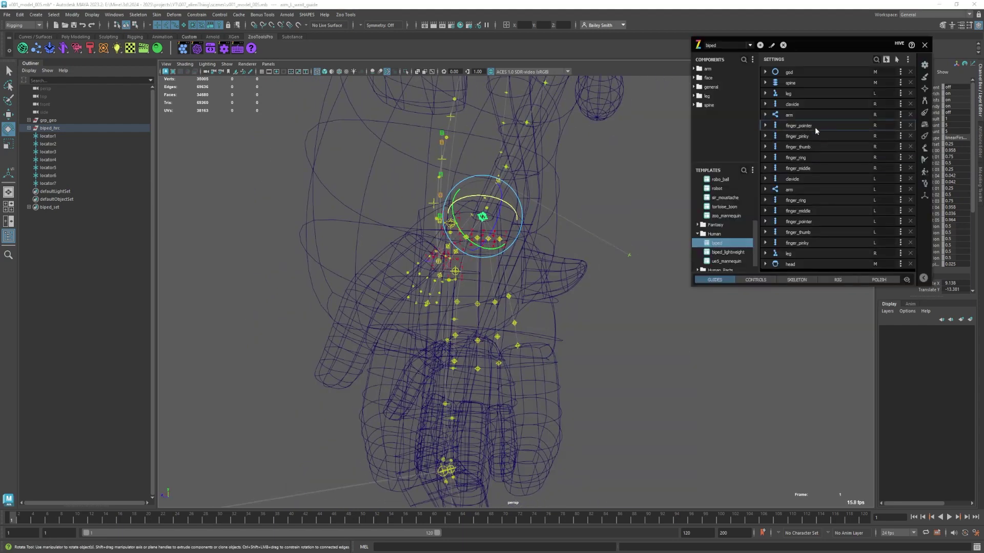
{"action": "left_click", "coordinate": [559, 301]}
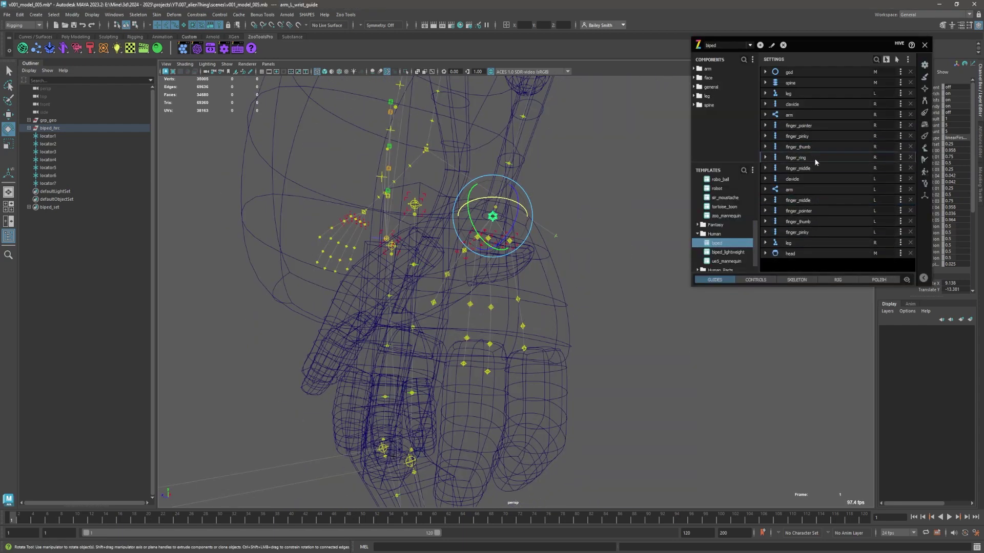
{"action": "mouse_move", "coordinate": [473, 205]}
{"action": "left_mouse_down", "text": "alt"}
{"action": "mouse_move", "coordinate": [469, 256]}
{"action": "mouse_move", "coordinate": [446, 249]}
{"action": "left_mouse_up", "text": "alt"}
{"action": "left_click", "coordinate": [446, 250]}
{"action": "key", "text": "w"}
{"action": "left_click_drag", "start_coordinate": [461, 246], "coordinate": [501, 37], "text": "alt"}
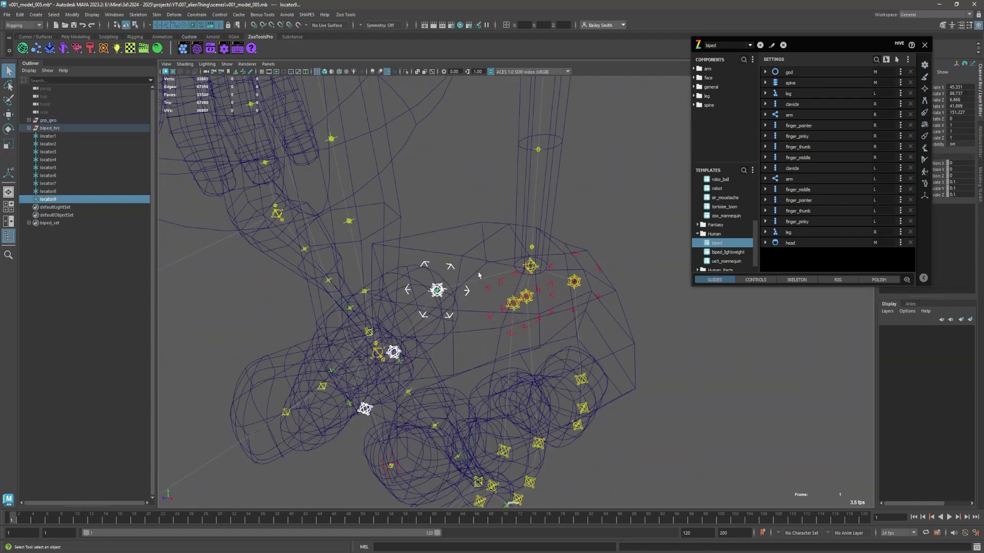
{"action": "left_click", "coordinate": [468, 279]}
Step: Rotate the left pointer finger guide and select the finger mesh
{"action": "mouse_move", "coordinate": [468, 279]}
{"action": "left_mouse_down", "text": "alt"}
{"action": "mouse_move", "coordinate": [465, 239]}
{"action": "mouse_move", "coordinate": [512, 287]}
{"action": "left_mouse_up", "text": "alt"}
{"action": "left_click", "coordinate": [466, 239]}
{"action": "key", "text": "e"}
{"action": "left_click", "coordinate": [560, 351]}
{"action": "left_click_drag", "start_coordinate": [560, 352], "coordinate": [512, 307], "text": "alt"}
{"action": "key", "text": "q"}
Step: Place a locator on an edge of the left middle finger
{"action": "left_click", "coordinate": [568, 302]}
{"action": "right_click_drag", "start_coordinate": [571, 285], "coordinate": [559, 328]}
{"action": "left_click_drag", "start_coordinate": [512, 308], "coordinate": [429, 251], "text": "alt"}
{"action": "mouse_move", "coordinate": [467, 315]}
{"action": "left_mouse_down", "text": "alt"}
{"action": "mouse_move", "coordinate": [461, 328]}
{"action": "mouse_move", "coordinate": [429, 334]}
{"action": "mouse_move", "coordinate": [565, 348]}
{"action": "left_mouse_up", "text": "alt"}
{"action": "key", "text": "5"}
{"action": "key", "text": "F10"}
{"action": "left_click", "coordinate": [430, 334]}
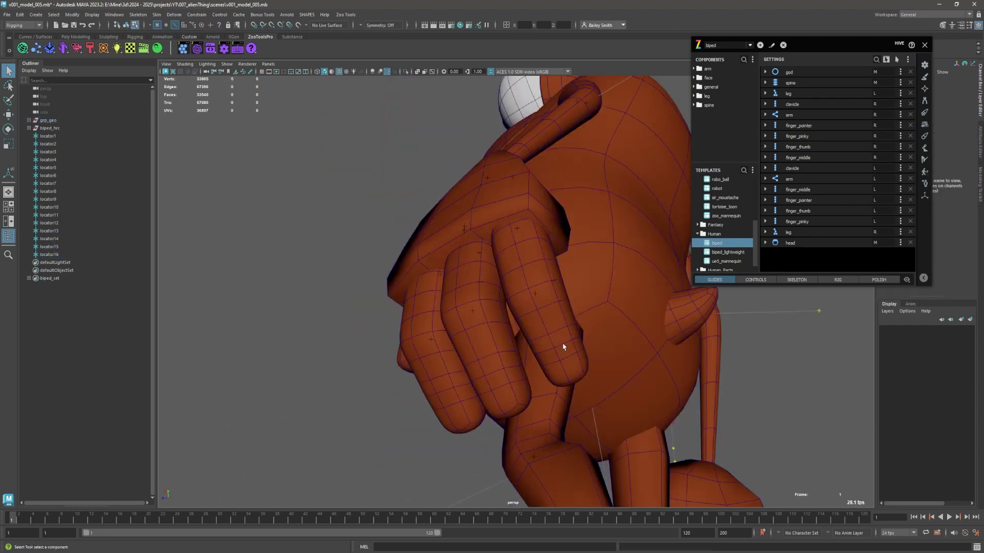
Step: Add locators on the remaining fingers and select a thumb guide
{"action": "left_click_drag", "start_coordinate": [440, 185], "coordinate": [443, 286], "text": "alt"}
{"action": "left_click", "coordinate": [443, 286]}
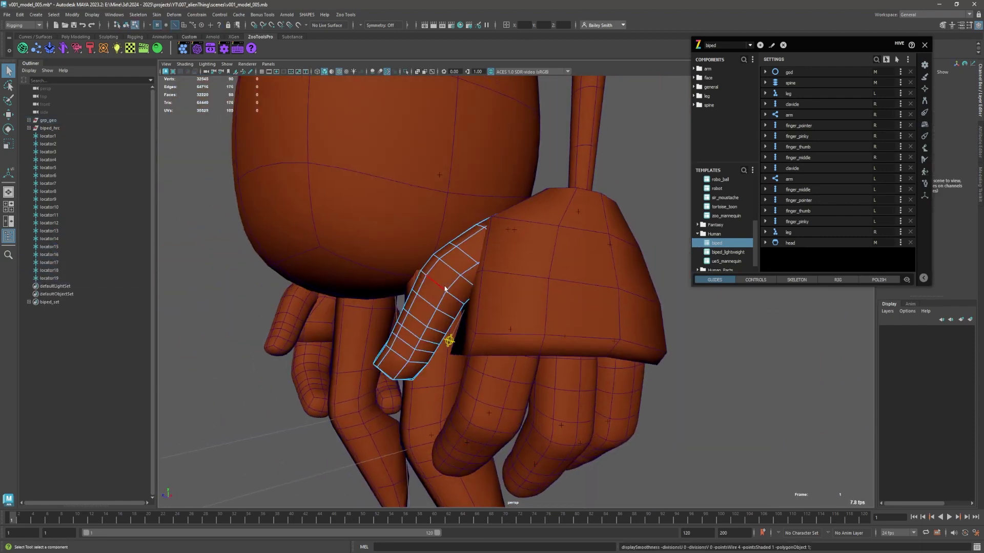
{"action": "left_click", "coordinate": [434, 321]}
{"action": "key", "text": "4"}
{"action": "mouse_move", "coordinate": [434, 321]}
{"action": "left_mouse_down", "text": "alt"}
{"action": "mouse_move", "coordinate": [562, 306]}
{"action": "mouse_move", "coordinate": [577, 333]}
{"action": "mouse_move", "coordinate": [481, 336]}
{"action": "mouse_move", "coordinate": [395, 250]}
{"action": "mouse_move", "coordinate": [371, 314]}
{"action": "mouse_move", "coordinate": [406, 314]}
{"action": "left_mouse_up", "text": "alt"}
{"action": "left_click", "coordinate": [562, 307]}
{"action": "left_click", "coordinate": [482, 337]}
{"action": "key", "text": "5"}
{"action": "key", "text": "4"}
Step: Select the left clavicle root guide and open its Hive guide menu
{"action": "left_click", "coordinate": [447, 244]}
{"action": "right_click", "coordinate": [451, 249]}
{"action": "mouse_move", "coordinate": [453, 256]}
{"action": "left_mouse_down", "text": "alt"}
{"action": "mouse_move", "coordinate": [429, 312]}
{"action": "mouse_move", "coordinate": [359, 287]}
{"action": "mouse_move", "coordinate": [333, 304]}
{"action": "left_mouse_up", "text": "alt"}
{"action": "key", "text": "5"}
{"action": "key", "text": "4"}
Step: Create locators at edges of the foot mesh
{"action": "left_click", "coordinate": [458, 287]}
{"action": "key", "text": "5"}
{"action": "key", "text": "4"}
{"action": "left_click", "coordinate": [329, 298]}
{"action": "key", "text": "ctrl+l"}
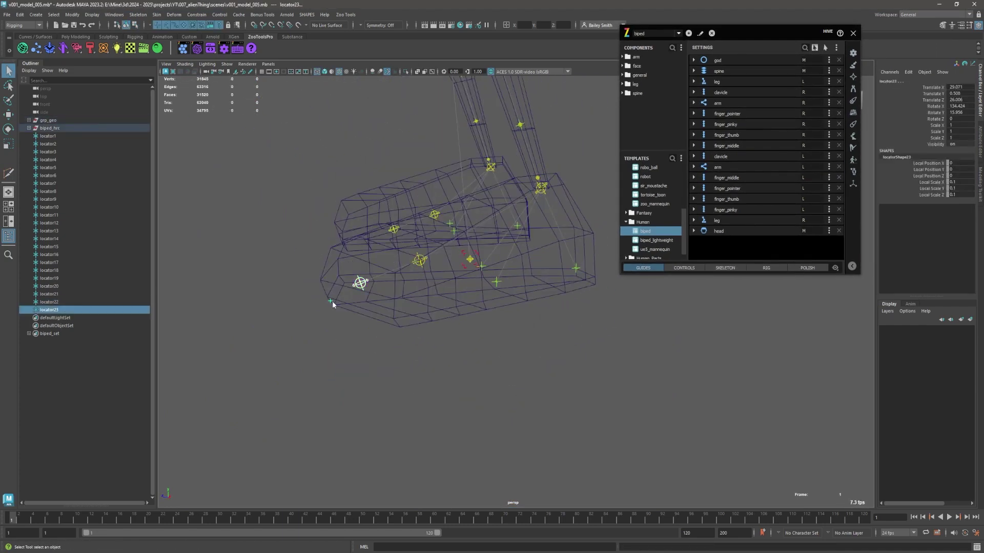
Step: Move the leg_L_outer guide onto its locator and apply symmetry to mirror the guides
{"action": "left_click_drag", "start_coordinate": [435, 336], "coordinate": [545, 354], "text": "alt"}
{"action": "left_click", "coordinate": [546, 354]}
{"action": "key", "text": "w"}
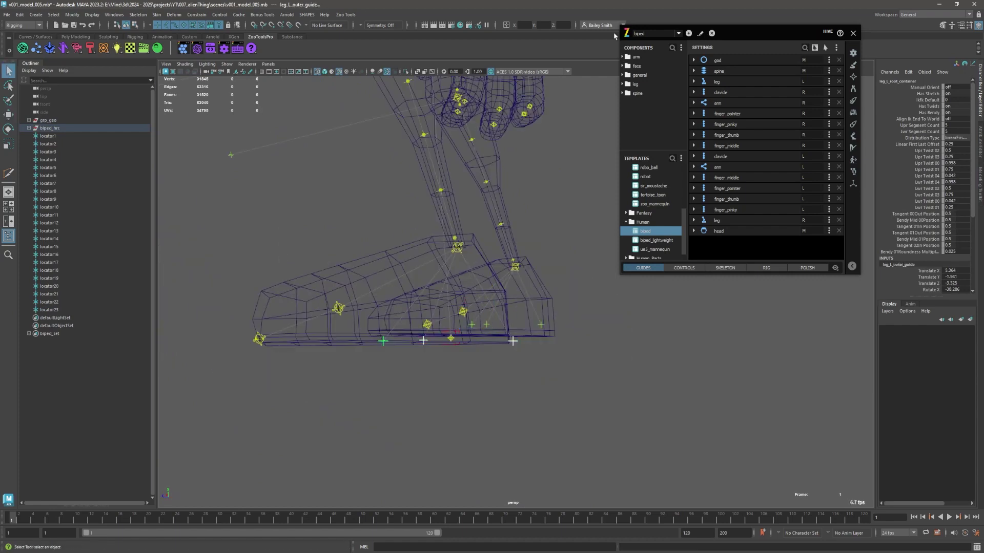
{"action": "right_click", "coordinate": [505, 145]}
{"action": "left_click", "coordinate": [533, 150]}
Step: Save the scene in the scenes folder as v001_model_006.mb
{"action": "key", "text": "ctrl+shift+s"}
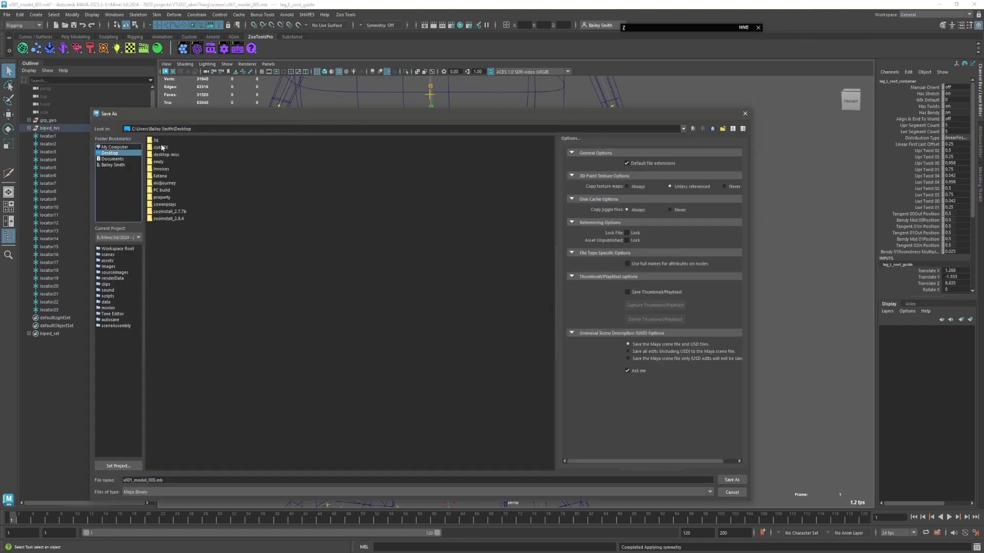
{"action": "double_click", "coordinate": [160, 204]}
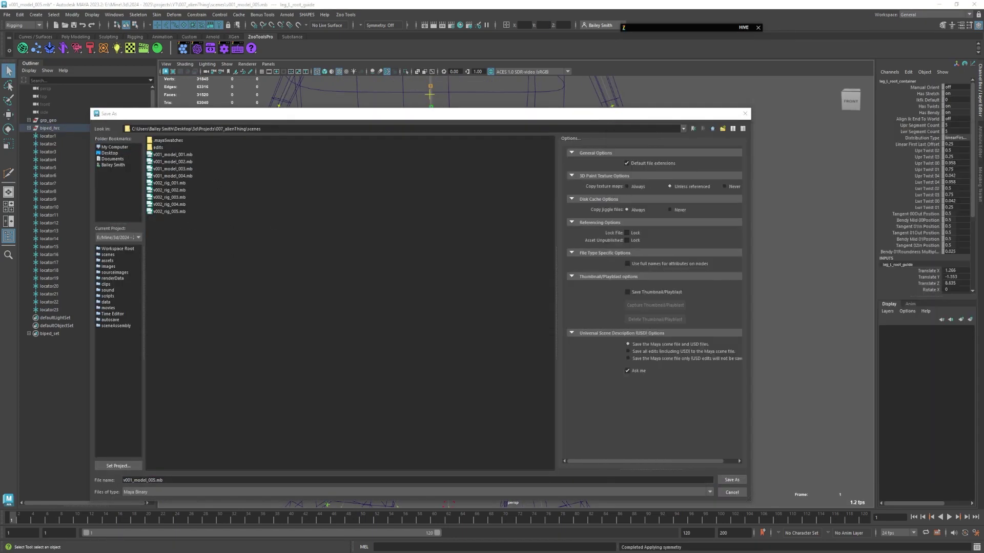
{"action": "type", "text": "6"}
{"action": "key", "text": "Return"}
{"action": "left_click", "coordinate": [6, 14]}
{"action": "left_click", "coordinate": [56, 185]}
{"action": "left_click", "coordinate": [731, 480]}
{"action": "key", "text": "5"}
{"action": "left_click_drag", "start_coordinate": [550, 245], "coordinate": [461, 266], "text": "alt"}
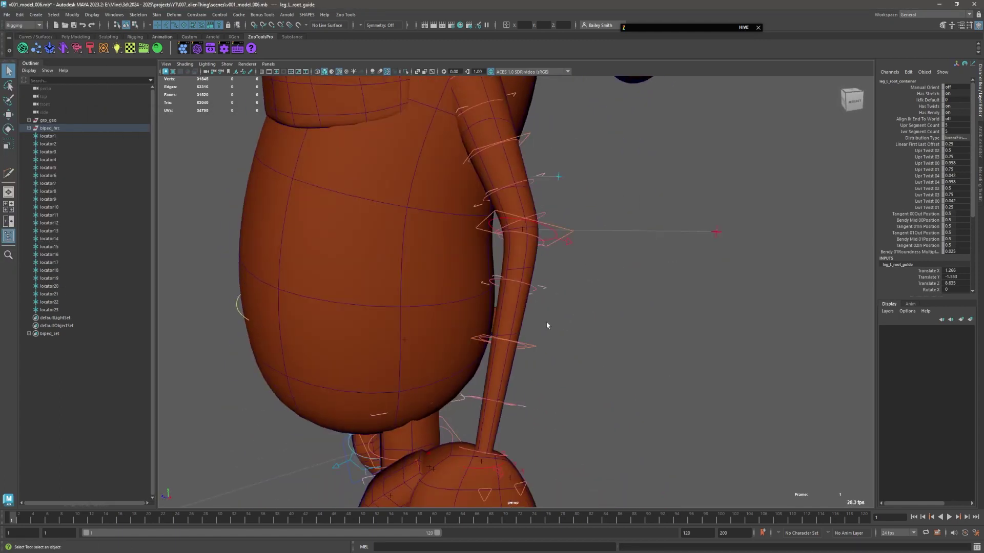
Step: Group the reference locators with Ctrl+G
{"action": "left_click_drag", "start_coordinate": [48, 135], "coordinate": [49, 310]}
{"action": "key", "text": "ctrl+g"}
{"action": "left_click_drag", "start_coordinate": [358, 256], "coordinate": [484, 276], "text": "alt"}
{"action": "scroll", "coordinate": [483, 277], "scroll_direction": "down", "scroll_amount": 5}
Step: Solo the finger_pointer and finger_thumb components and move the finger guides along the hand
{"action": "key", "text": "4"}
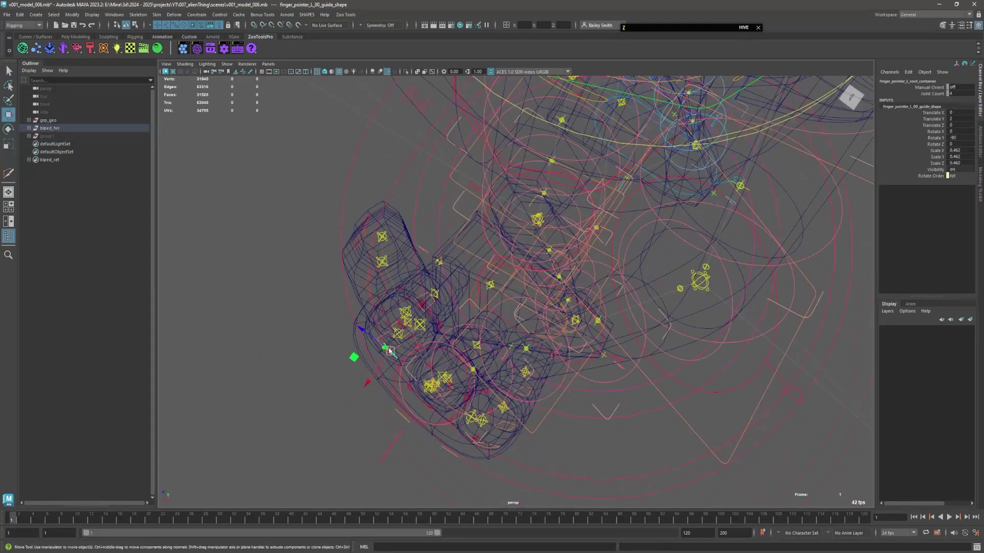
{"action": "key", "text": "5"}
{"action": "key", "text": "w"}
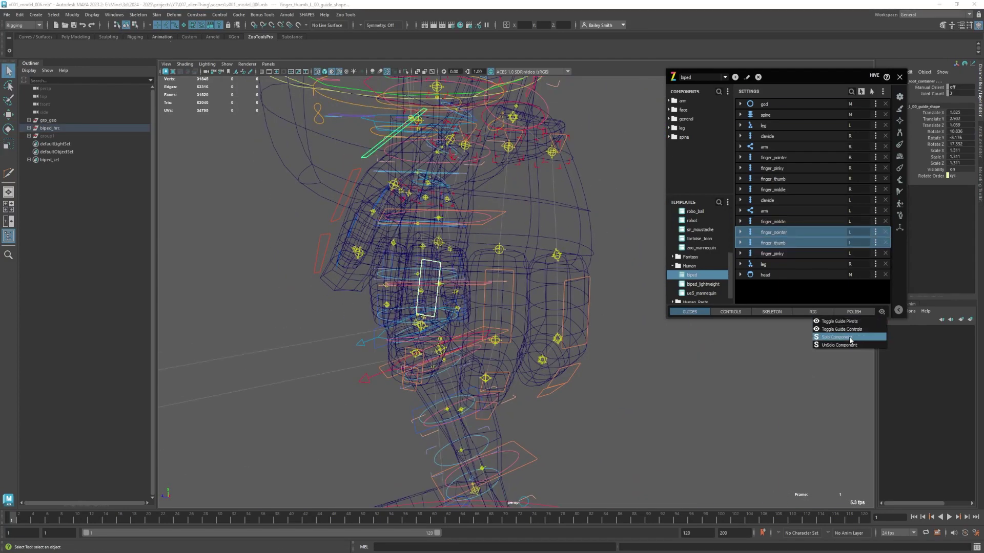
{"action": "left_click", "coordinate": [850, 341]}
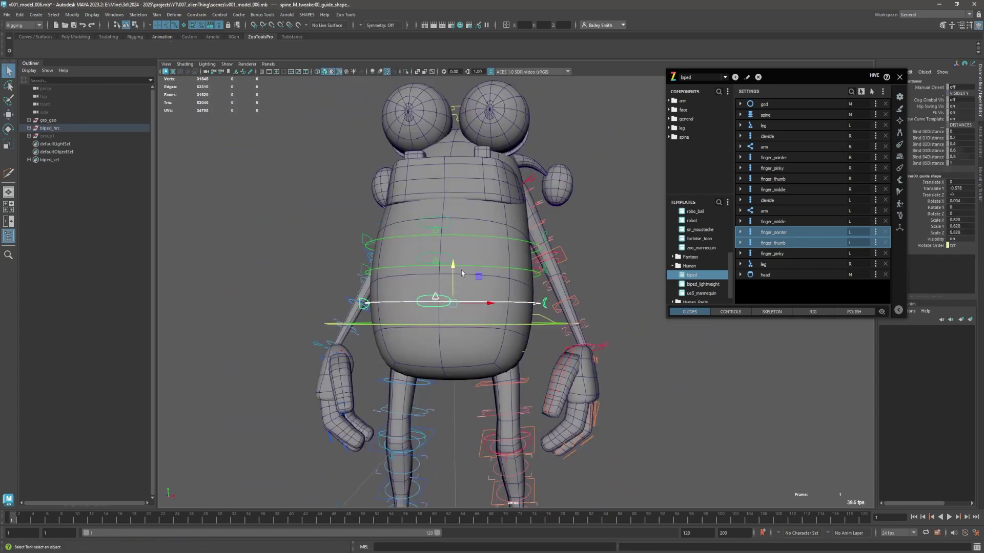
Step: Rotate the head guide to fit the alien's head
{"action": "key", "text": "4"}
{"action": "left_click_drag", "start_coordinate": [451, 278], "coordinate": [522, 180], "text": "alt"}
{"action": "right_click", "coordinate": [451, 144]}
{"action": "key", "text": "e"}
{"action": "key", "text": "5"}
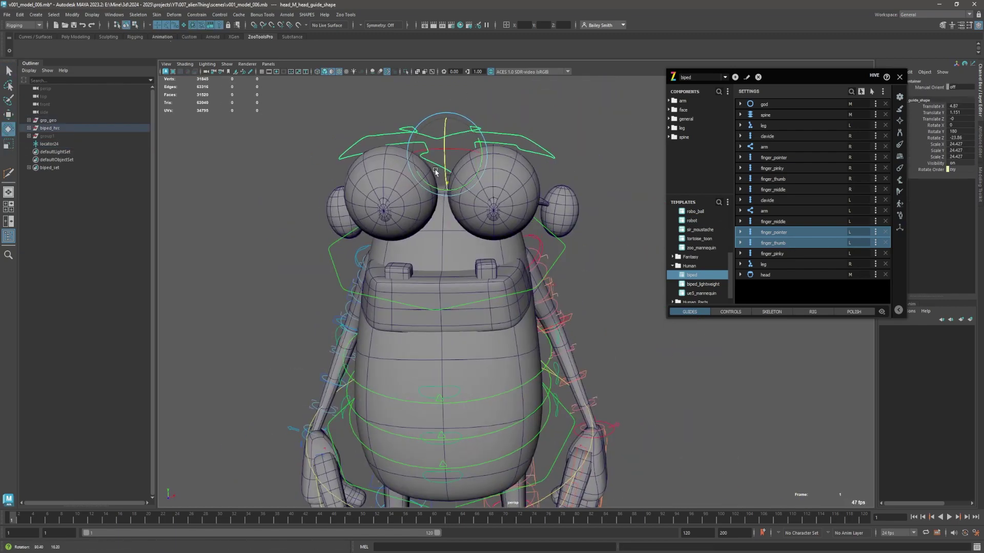
{"action": "key", "text": "q"}
{"action": "left_click_drag", "start_coordinate": [439, 171], "coordinate": [485, 254], "text": "alt"}
Step: Save the scene as the next version, v001_model_007.mb
{"action": "key", "text": "ctrl+shift+s"}
{"action": "key", "text": "Return"}
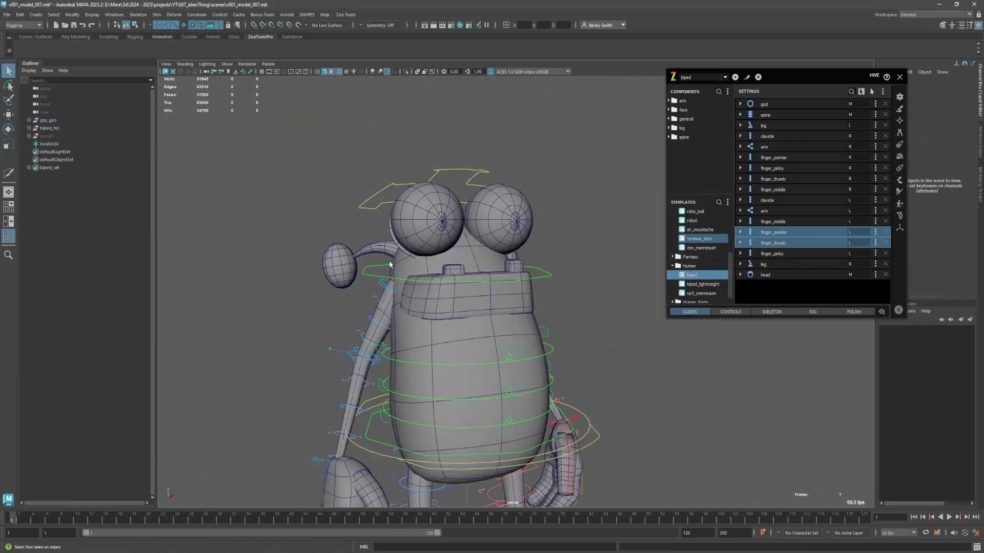
{"action": "key", "text": "4"}
{"action": "scroll", "coordinate": [486, 254], "scroll_direction": "up", "scroll_amount": 3}
Step: Move the leg_L_ball guide onto the ball of the left foot
{"action": "right_click", "coordinate": [566, 186]}
{"action": "left_click_drag", "start_coordinate": [412, 338], "coordinate": [461, 307], "text": "alt"}
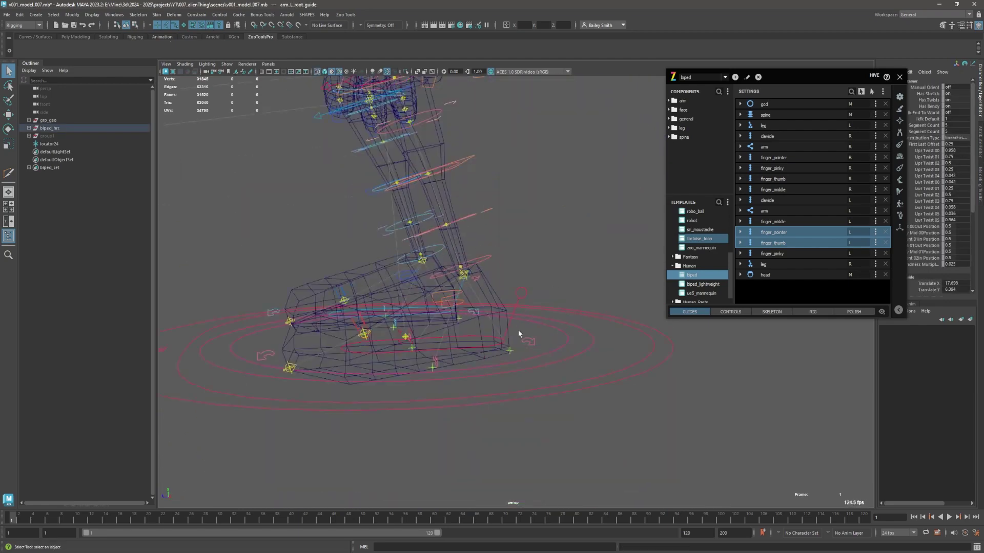
{"action": "key", "text": "5"}
{"action": "left_click", "coordinate": [520, 254]}
{"action": "mouse_move", "coordinate": [520, 254]}
{"action": "left_mouse_down", "text": "alt"}
{"action": "mouse_move", "coordinate": [506, 291]}
{"action": "mouse_move", "coordinate": [481, 233]}
{"action": "left_mouse_up", "text": "alt"}
{"action": "key", "text": "4"}
{"action": "key", "text": "w"}
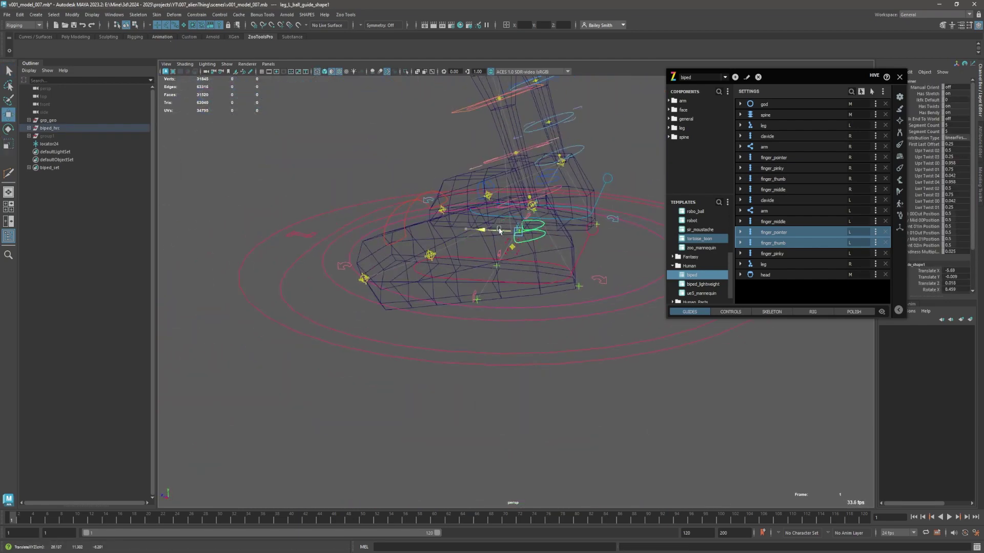
{"action": "scroll", "coordinate": [509, 291], "scroll_direction": "down", "scroll_amount": 3}
{"action": "key", "text": "4"}
{"action": "key", "text": "q"}
Step: Adjust the hips and cog guide shapes around the pelvis
{"action": "left_click", "coordinate": [468, 325]}
{"action": "mouse_move", "coordinate": [468, 325]}
{"action": "left_mouse_down", "text": "alt"}
{"action": "mouse_move", "coordinate": [439, 257]}
{"action": "mouse_move", "coordinate": [544, 269]}
{"action": "mouse_move", "coordinate": [408, 241]}
{"action": "mouse_move", "coordinate": [482, 253]}
{"action": "left_mouse_up", "text": "alt"}
{"action": "key", "text": "5"}
{"action": "key", "text": "4"}
{"action": "key", "text": "5"}
{"action": "left_click", "coordinate": [545, 269]}
{"action": "key", "text": "w"}
{"action": "left_click", "coordinate": [408, 241]}
{"action": "key", "text": "4"}
{"action": "key", "text": "q"}
{"action": "left_click", "coordinate": [482, 253]}
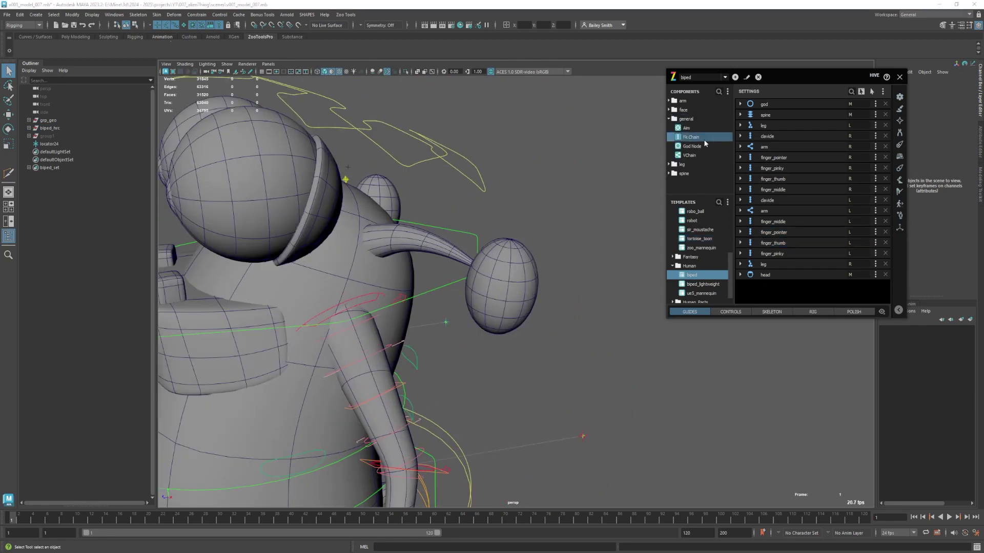
Step: Add an FK Chain component named ear, parented to the head
{"action": "double_click", "coordinate": [705, 142]}
{"action": "left_click", "coordinate": [778, 105]}
{"action": "type", "text": "ear"}
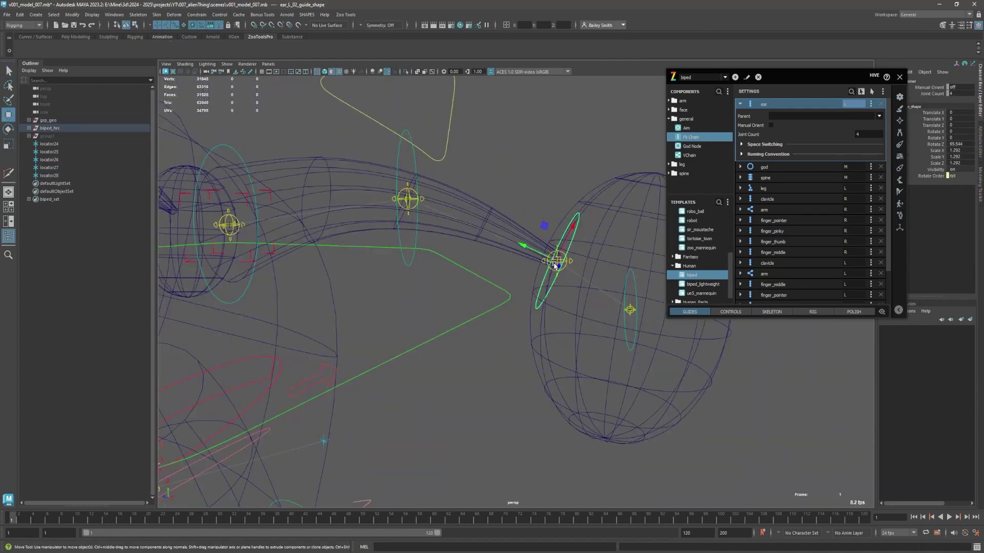
{"action": "left_click", "coordinate": [751, 105]}
Step: Mirror the left ear guides to the right side and locate the right ear guide
{"action": "mouse_move", "coordinate": [465, 171]}
{"action": "left_mouse_down", "text": "alt"}
{"action": "mouse_move", "coordinate": [575, 170]}
{"action": "mouse_move", "coordinate": [552, 276]}
{"action": "mouse_move", "coordinate": [501, 297]}
{"action": "left_mouse_up", "text": "alt"}
{"action": "right_click", "coordinate": [552, 277]}
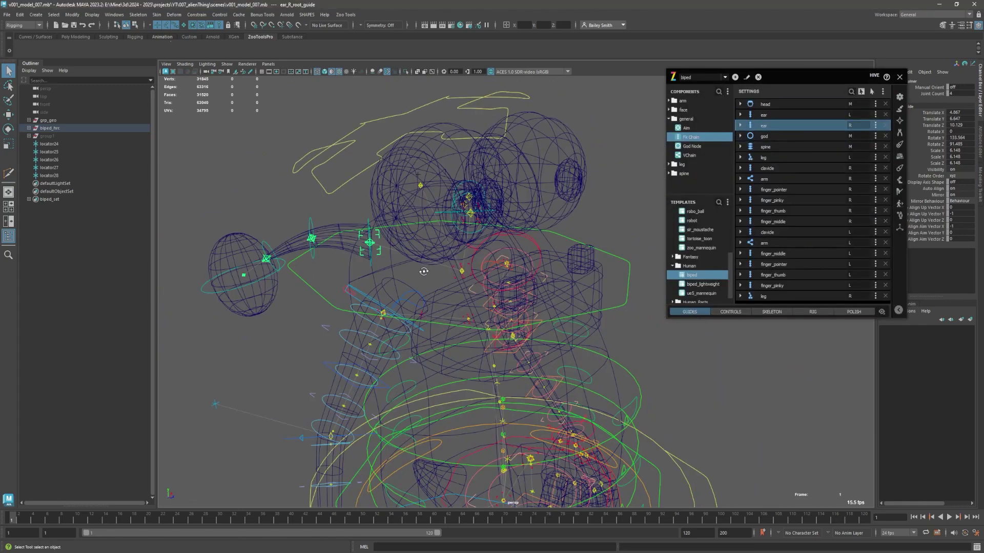
{"action": "left_click", "coordinate": [740, 115]}
{"action": "key", "text": "f"}
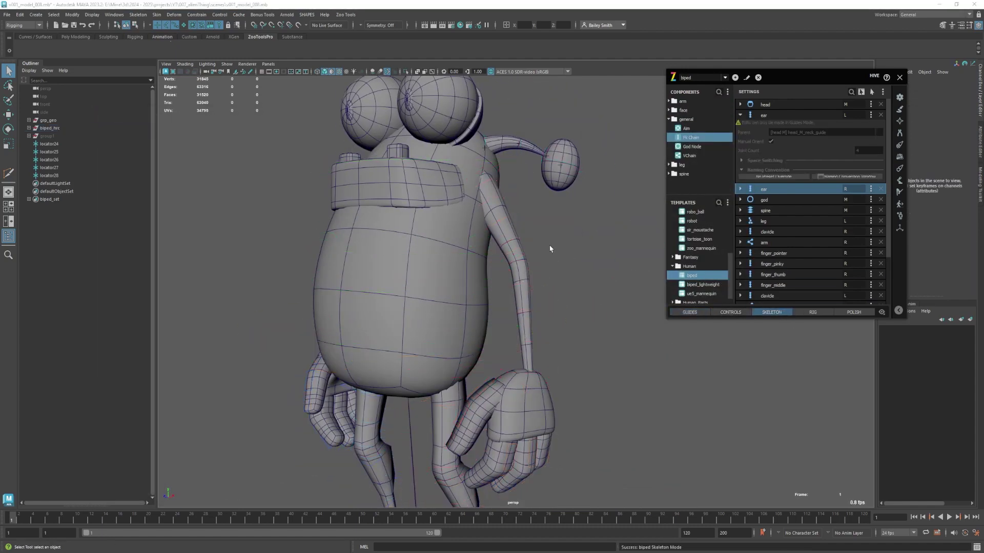
Step: Inspect the built skeleton in wireframe from side and three-quarter angles
{"action": "key", "text": "4"}
{"action": "left_click", "coordinate": [486, 246]}
{"action": "mouse_move", "coordinate": [487, 245]}
{"action": "left_mouse_down", "text": "alt"}
{"action": "mouse_move", "coordinate": [476, 246]}
{"action": "mouse_move", "coordinate": [512, 246]}
{"action": "left_mouse_up", "text": "alt"}
{"action": "scroll", "coordinate": [512, 247], "scroll_direction": "up", "scroll_amount": 3}
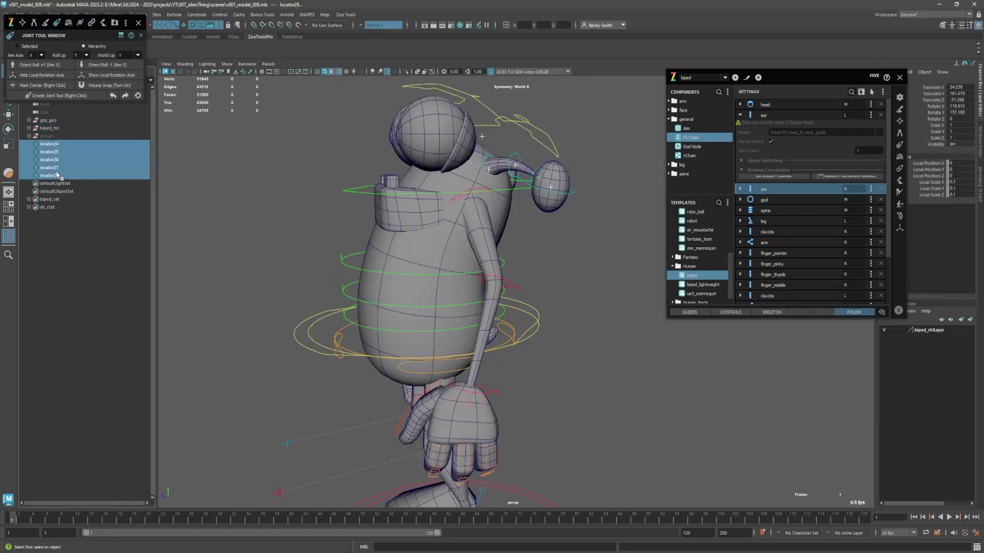
{"action": "left_click_drag", "start_coordinate": [486, 267], "coordinate": [554, 212], "text": "alt"}
{"action": "scroll", "coordinate": [554, 211], "scroll_direction": "up", "scroll_amount": 3}
Step: Switch the right arm from FK to IK via the right wrist control
{"action": "right_click", "coordinate": [481, 249]}
{"action": "scroll", "coordinate": [461, 307], "scroll_direction": "up", "scroll_amount": 3}
{"action": "right_click", "coordinate": [429, 351]}
{"action": "left_click", "coordinate": [518, 351]}
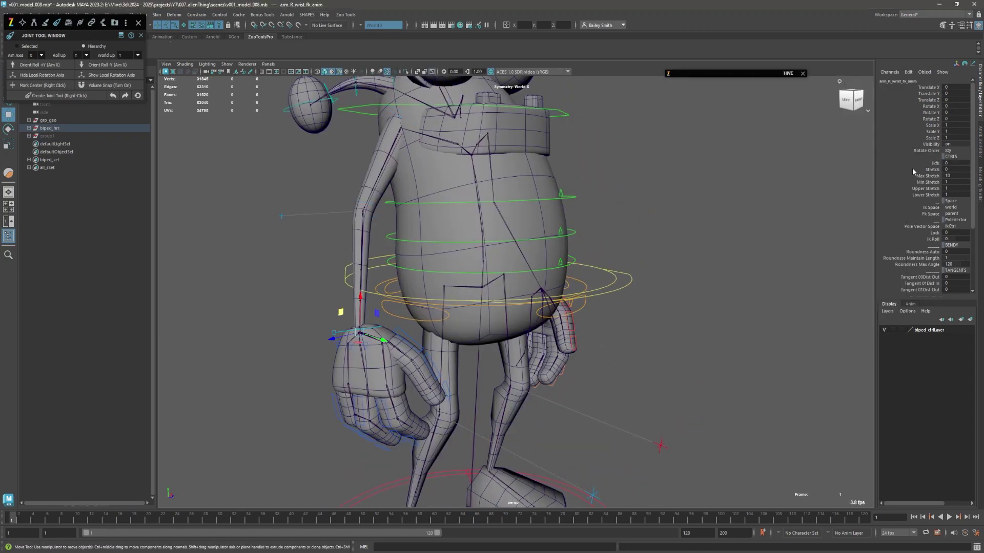
{"action": "scroll", "coordinate": [403, 245], "scroll_direction": "up", "scroll_amount": 3}
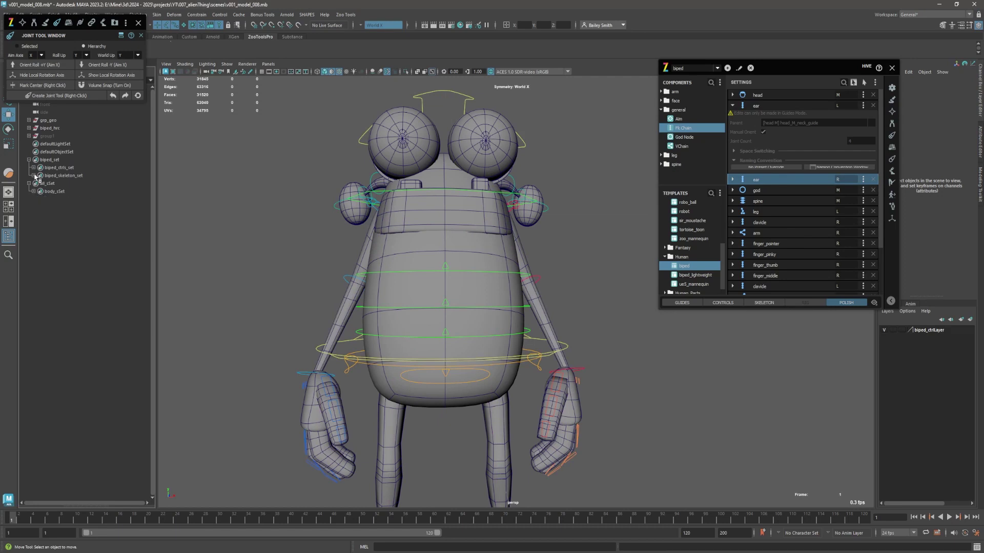
Step: Expand biped_skeleton_set and switch the Hive rig back to Guides to check placement
{"action": "left_click", "coordinate": [33, 175]}
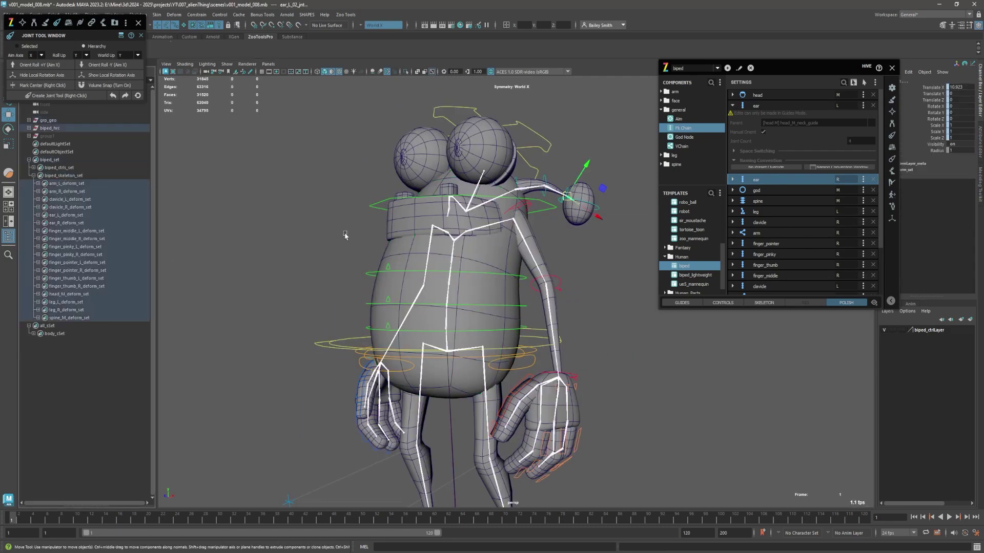
{"action": "left_click_drag", "start_coordinate": [345, 235], "coordinate": [761, 308], "text": "alt"}
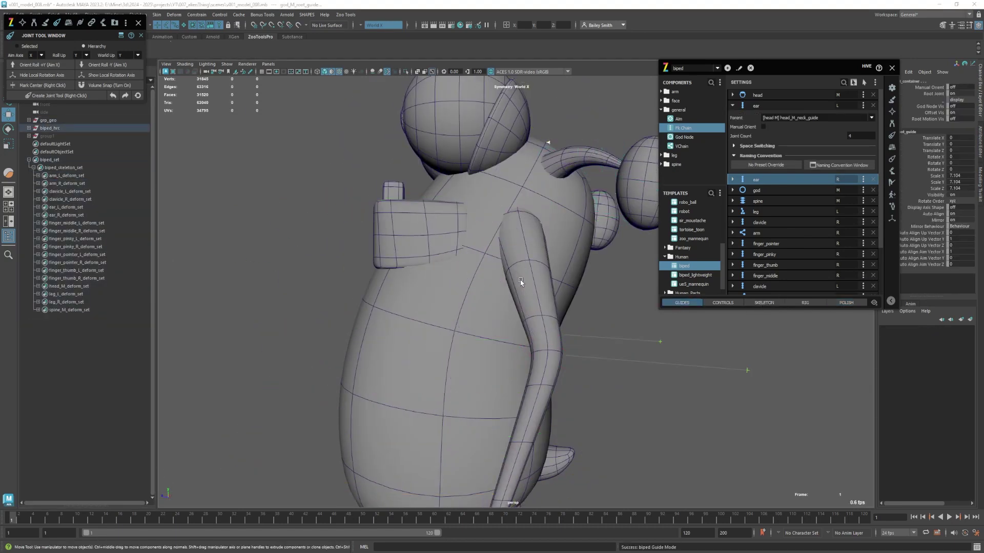
{"action": "left_click", "coordinate": [412, 185]}
{"action": "left_click_drag", "start_coordinate": [423, 289], "coordinate": [459, 375], "text": "alt"}
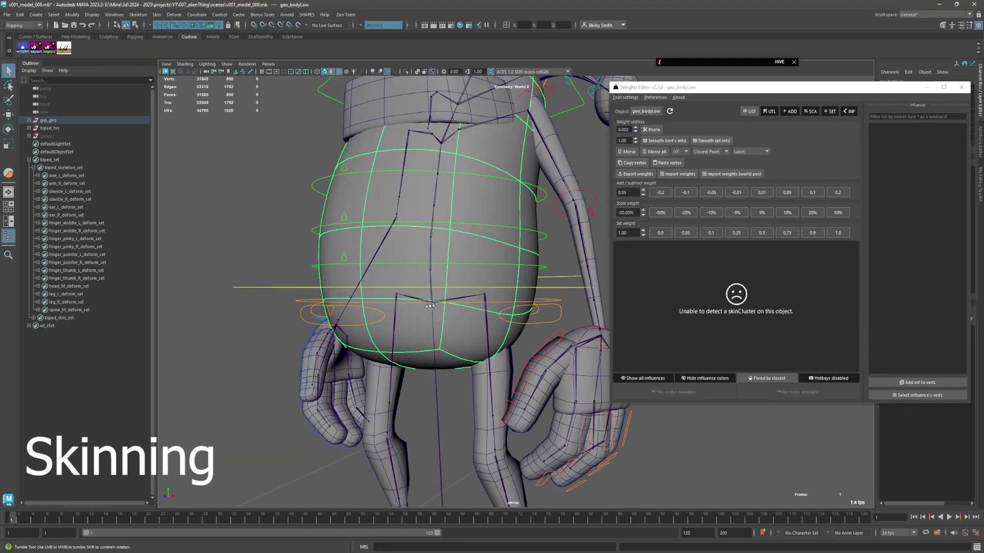
Step: Bind geo_bodyLow to the skeleton joints and give a selected body vertex full weight
{"action": "right_click", "coordinate": [469, 251], "text": "shift"}
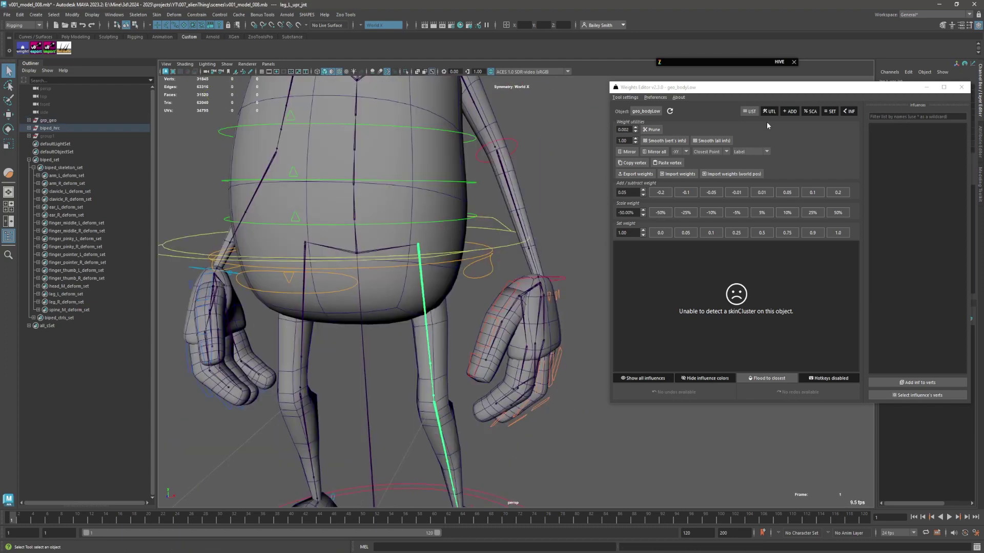
{"action": "left_click", "coordinate": [455, 260]}
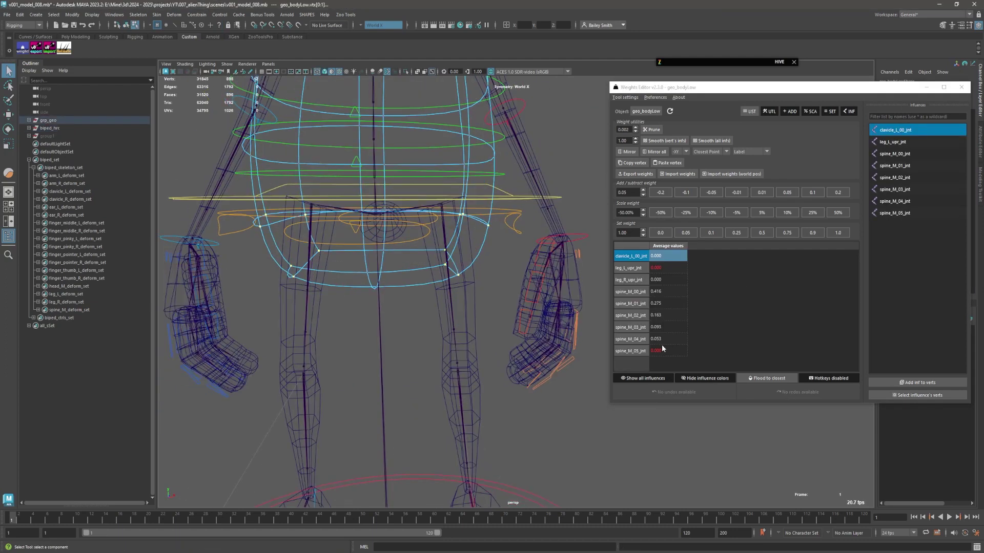
{"action": "left_click", "coordinate": [383, 26]}
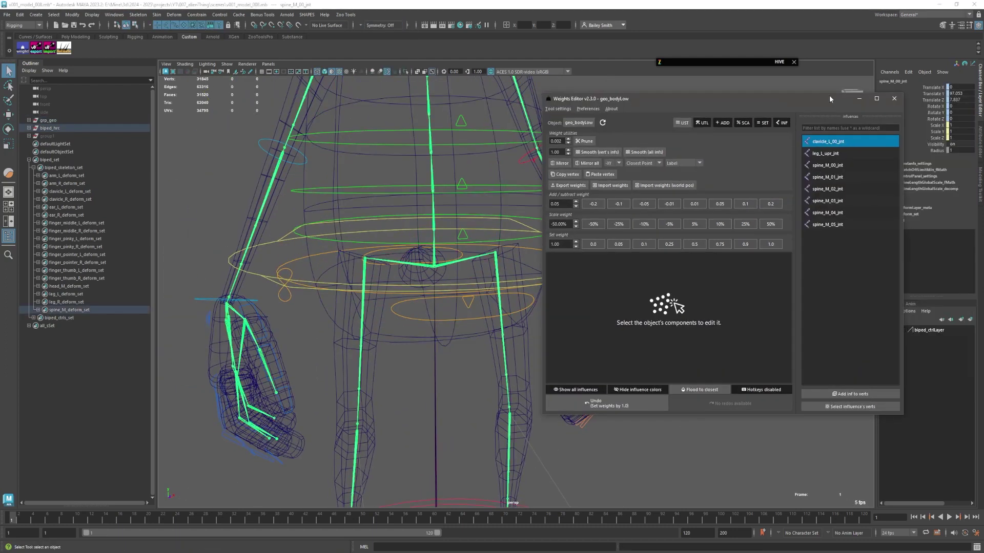
{"action": "key", "text": "5"}
{"action": "left_click", "coordinate": [349, 194]}
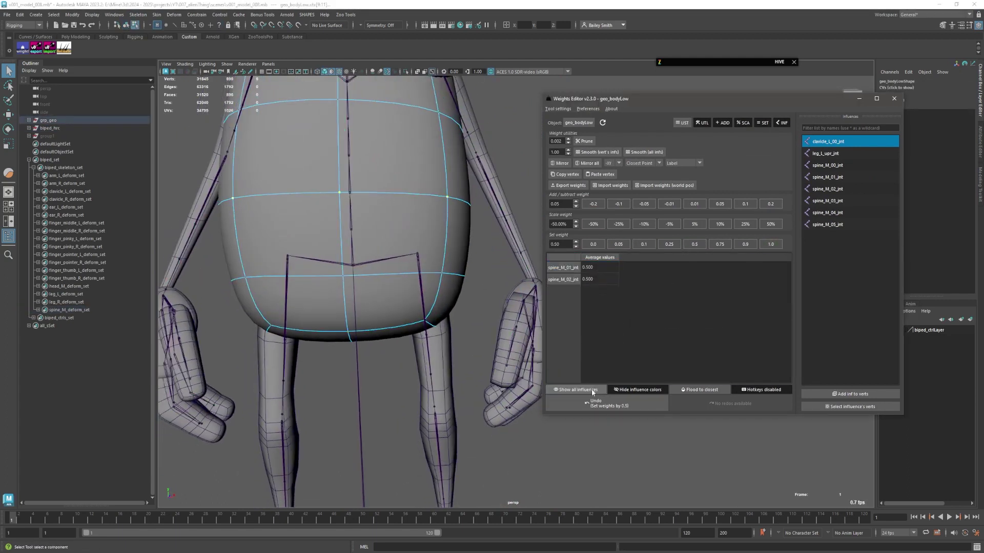
{"action": "left_click", "coordinate": [594, 401]}
Step: Set the chest vertex loop fully to spine_M_05 and load the body's skin data
{"action": "key", "text": "4"}
{"action": "key", "text": "F8"}
{"action": "key", "text": "F8"}
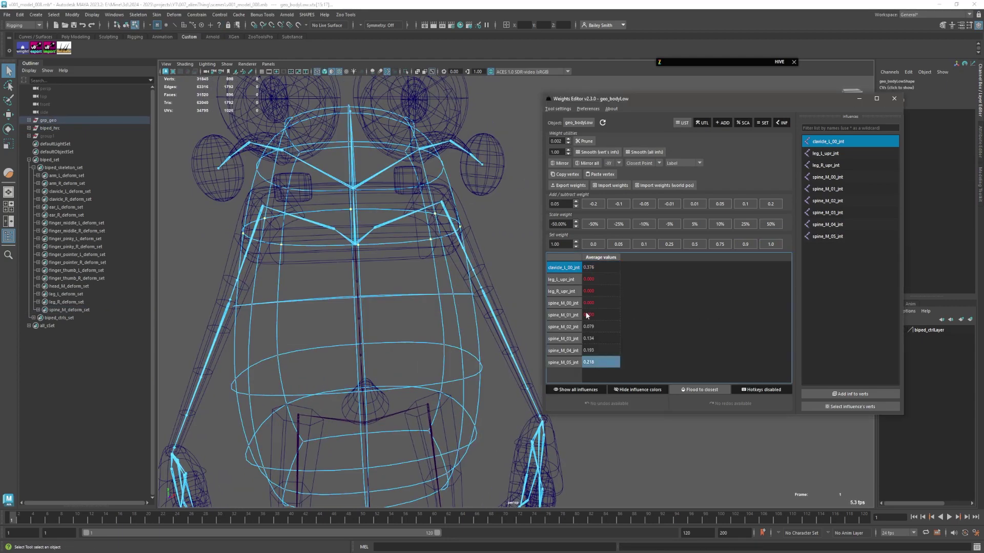
{"action": "key", "text": "F8"}
{"action": "key", "text": "F8"}
{"action": "left_click_drag", "start_coordinate": [390, 267], "coordinate": [329, 285], "text": "alt"}
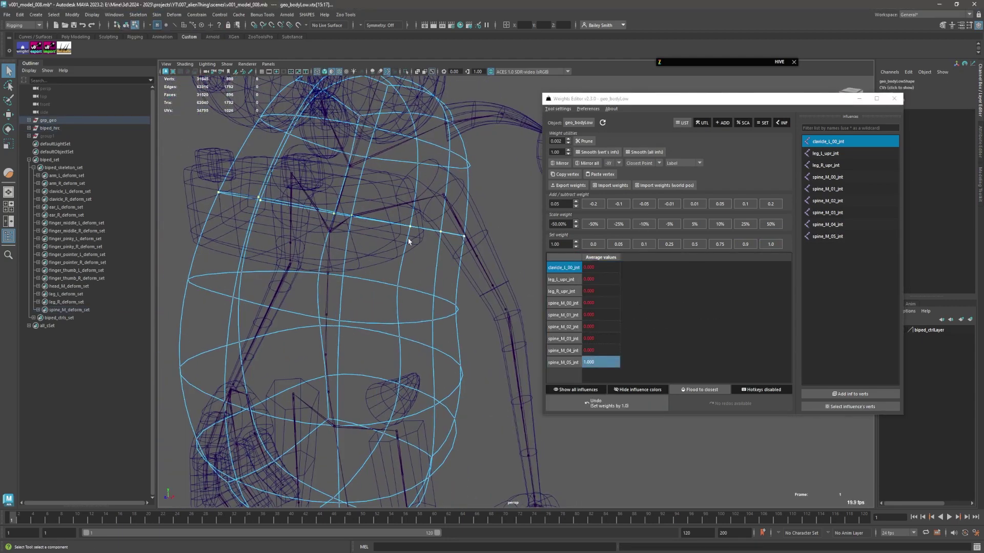
{"action": "key", "text": "F8"}
{"action": "key", "text": "5"}
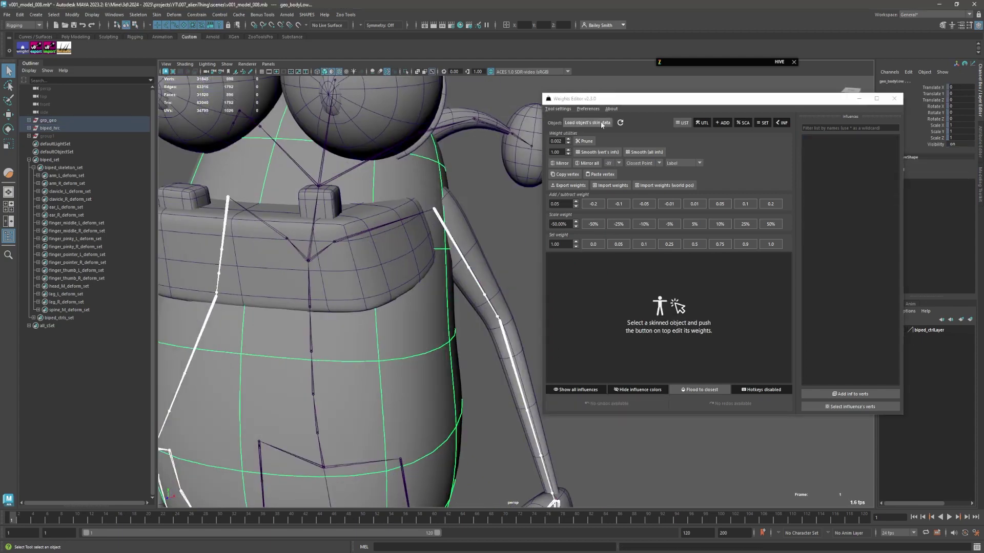
{"action": "left_click", "coordinate": [602, 125]}
{"action": "scroll", "coordinate": [359, 257], "scroll_direction": "down", "scroll_amount": 5}
Step: Move the left foot control to test the skinning, then undo the move
{"action": "left_click_drag", "start_coordinate": [359, 256], "coordinate": [308, 257], "text": "alt"}
{"action": "left_click", "coordinate": [405, 353]}
{"action": "key", "text": "w"}
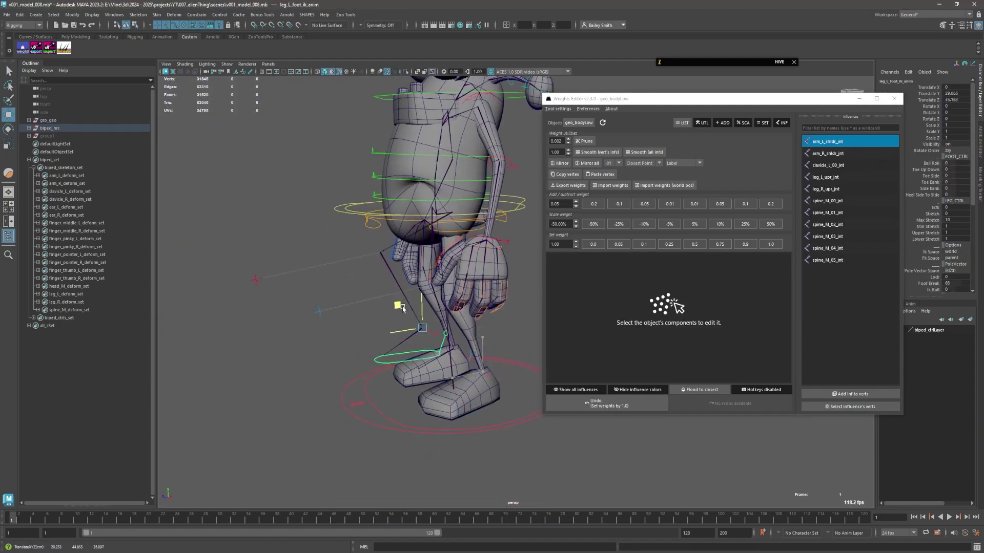
{"action": "key", "text": "ctrl+z"}
{"action": "key", "text": "ctrl+z"}
{"action": "key", "text": "ctrl+z"}
{"action": "key", "text": "ctrl+z"}
{"action": "key", "text": "ctrl+z"}
{"action": "key", "text": "ctrl+z"}
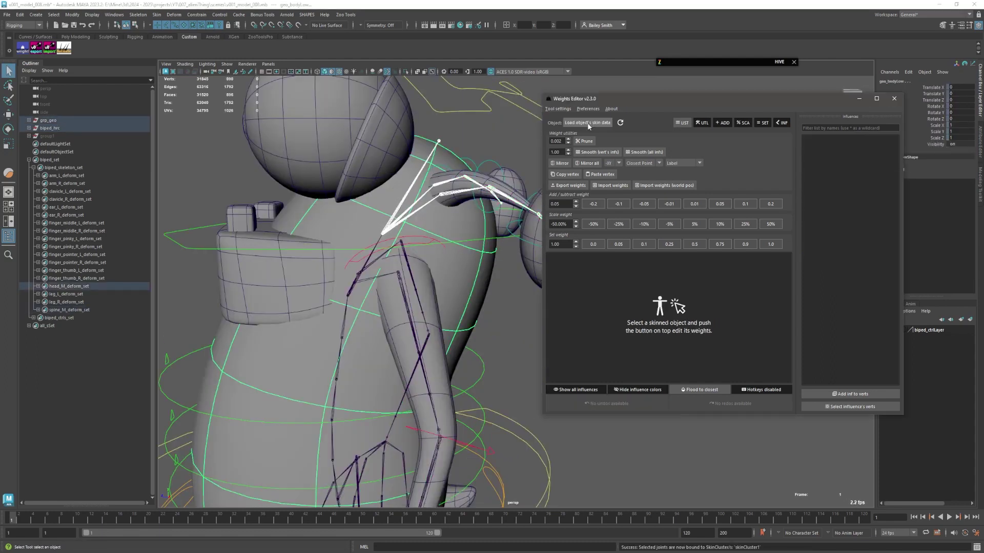
Step: Give the vertices near the shoulder full weight in the weights editor
{"action": "left_click", "coordinate": [588, 126]}
{"action": "left_click", "coordinate": [472, 253]}
{"action": "left_click", "coordinate": [771, 244]}
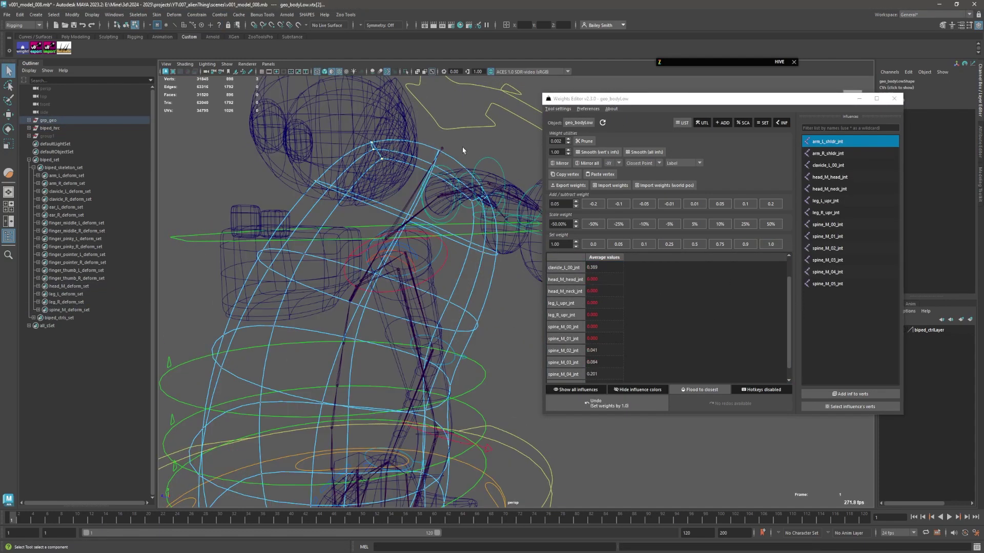
Step: Rotate the neck control and orbit around to check the neck deformation
{"action": "left_click", "coordinate": [421, 316]}
{"action": "key", "text": "e"}
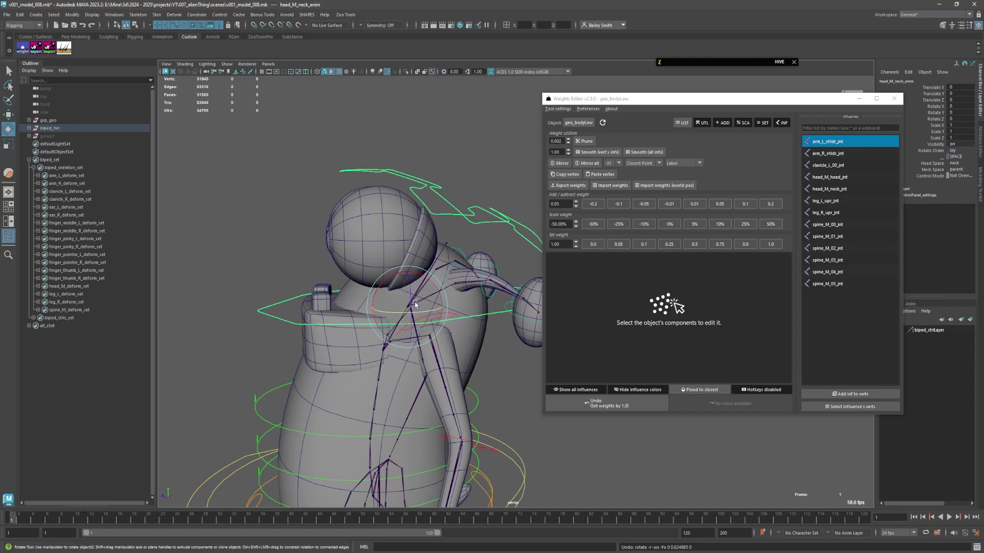
{"action": "left_click_drag", "start_coordinate": [415, 304], "coordinate": [465, 213], "text": "alt"}
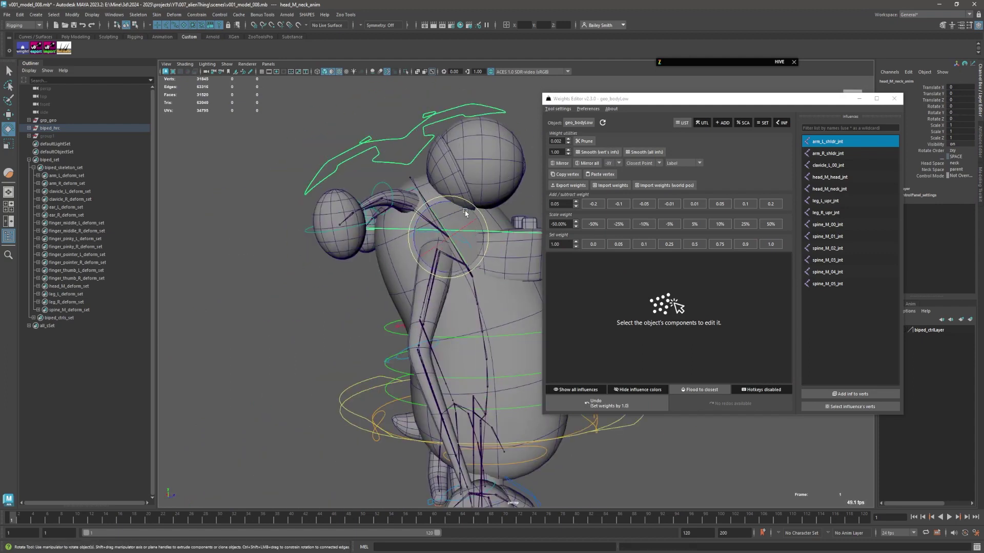
{"action": "left_click_drag", "start_coordinate": [452, 220], "coordinate": [359, 307], "text": "alt"}
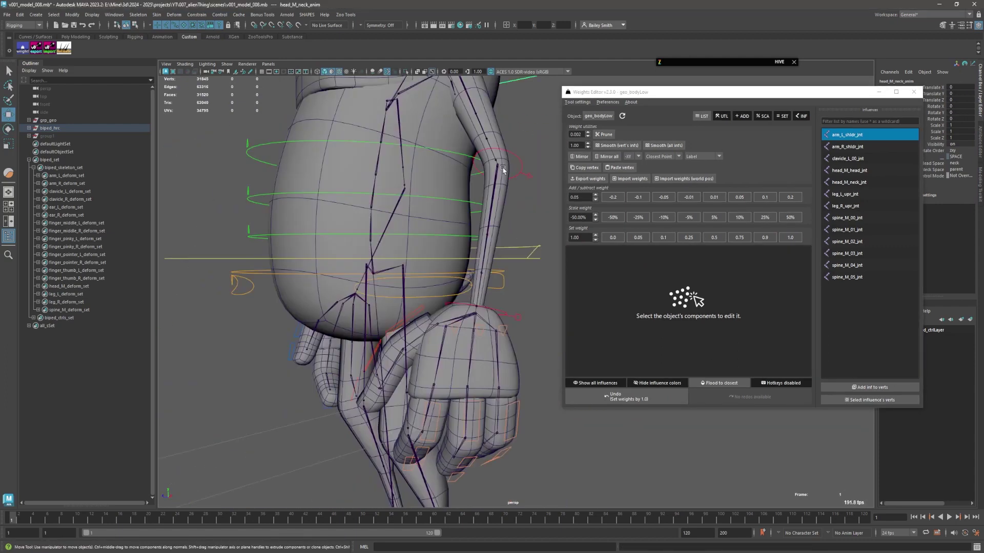
Step: Smooth the body's skin weights while testing with the left foot control
{"action": "left_click", "coordinate": [369, 397]}
{"action": "key", "text": "w"}
{"action": "mouse_move", "coordinate": [362, 345]}
{"action": "left_mouse_down", "text": "alt"}
{"action": "mouse_move", "coordinate": [401, 244]}
{"action": "mouse_move", "coordinate": [420, 287]}
{"action": "left_mouse_up", "text": "alt"}
{"action": "left_click", "coordinate": [401, 244]}
{"action": "left_click", "coordinate": [410, 404]}
{"action": "key", "text": "w"}
{"action": "mouse_move", "coordinate": [411, 403]}
{"action": "left_mouse_down", "text": "alt"}
{"action": "mouse_move", "coordinate": [407, 259]}
{"action": "mouse_move", "coordinate": [358, 307]}
{"action": "left_mouse_up", "text": "alt"}
{"action": "left_click", "coordinate": [408, 258]}
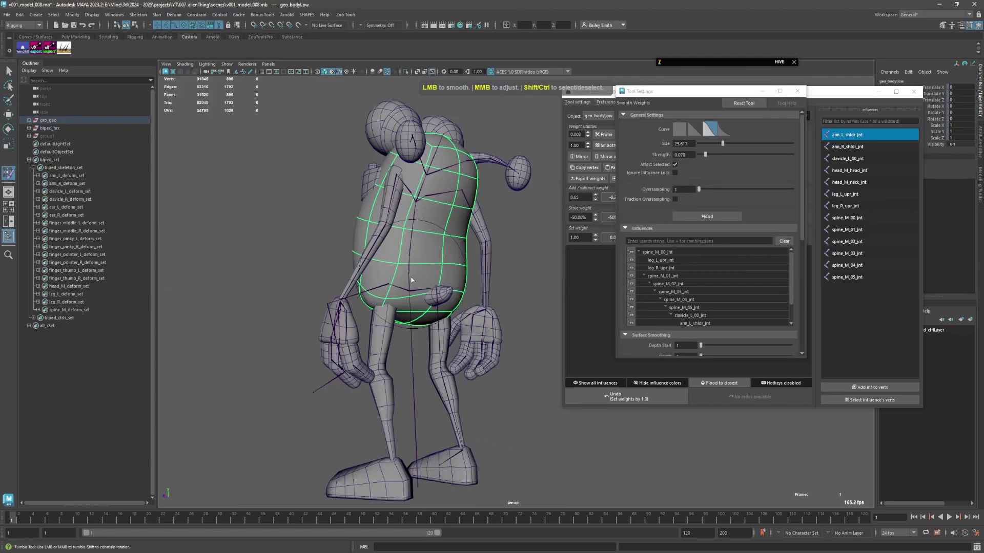
Step: Rotate the foot control to test the weights and shrink the weights editor window
{"action": "left_click", "coordinate": [364, 418]}
{"action": "left_click_drag", "start_coordinate": [364, 418], "coordinate": [410, 307], "text": "alt"}
{"action": "key", "text": "e"}
{"action": "left_click_drag", "start_coordinate": [567, 408], "coordinate": [625, 381]}
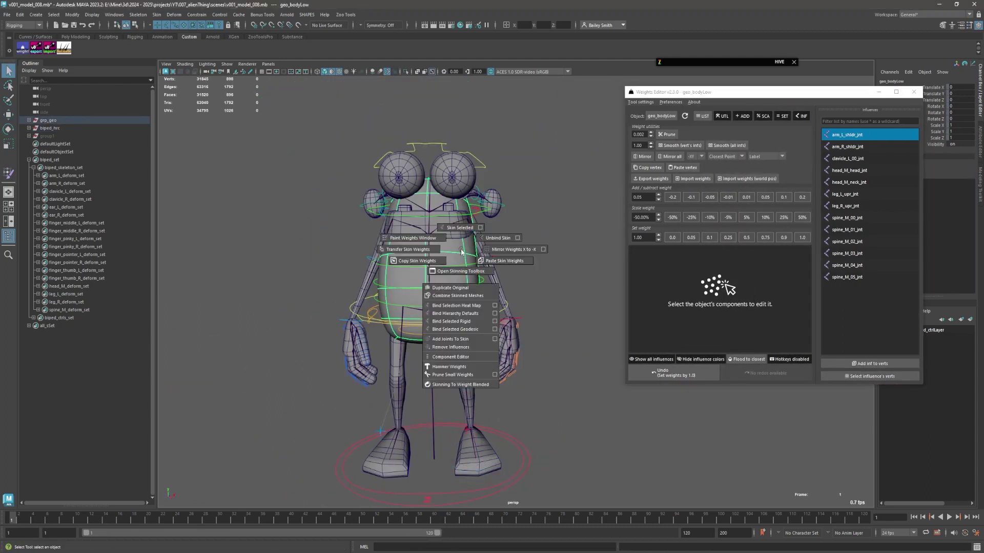
Step: Test the current skinning by moving the right and left foot controls
{"action": "left_click", "coordinate": [390, 439]}
{"action": "left_click_drag", "start_coordinate": [389, 439], "coordinate": [399, 251], "text": "alt"}
{"action": "key", "text": "w"}
{"action": "key", "text": "q"}
{"action": "scroll", "coordinate": [399, 252], "scroll_direction": "up", "scroll_amount": 3}
{"action": "left_click", "coordinate": [82, 168]}
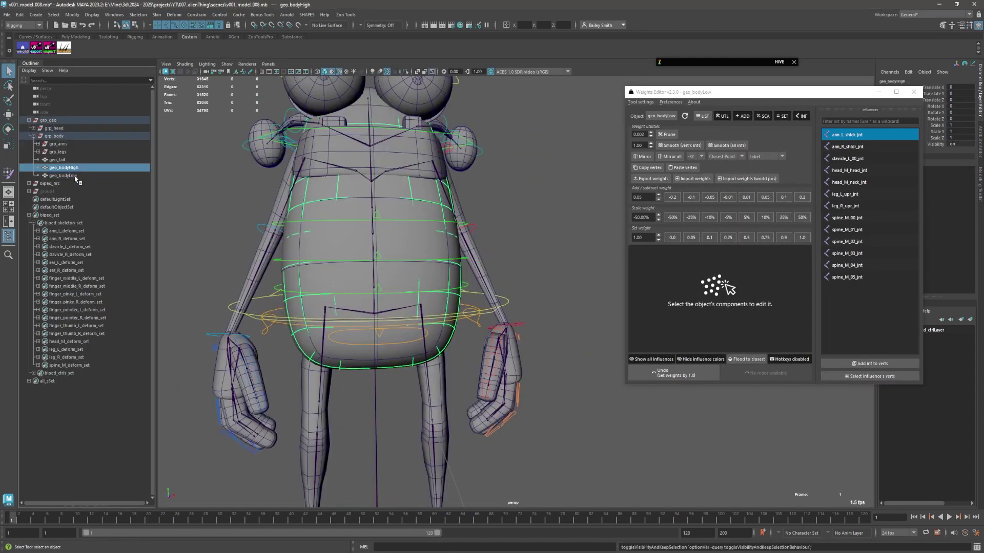
{"action": "scroll", "coordinate": [397, 188], "scroll_direction": "down", "scroll_amount": 5}
{"action": "left_click_drag", "start_coordinate": [398, 205], "coordinate": [359, 257], "text": "alt"}
{"action": "left_click", "coordinate": [328, 425]}
{"action": "key", "text": "w"}
{"action": "left_click_drag", "start_coordinate": [392, 389], "coordinate": [394, 378]}
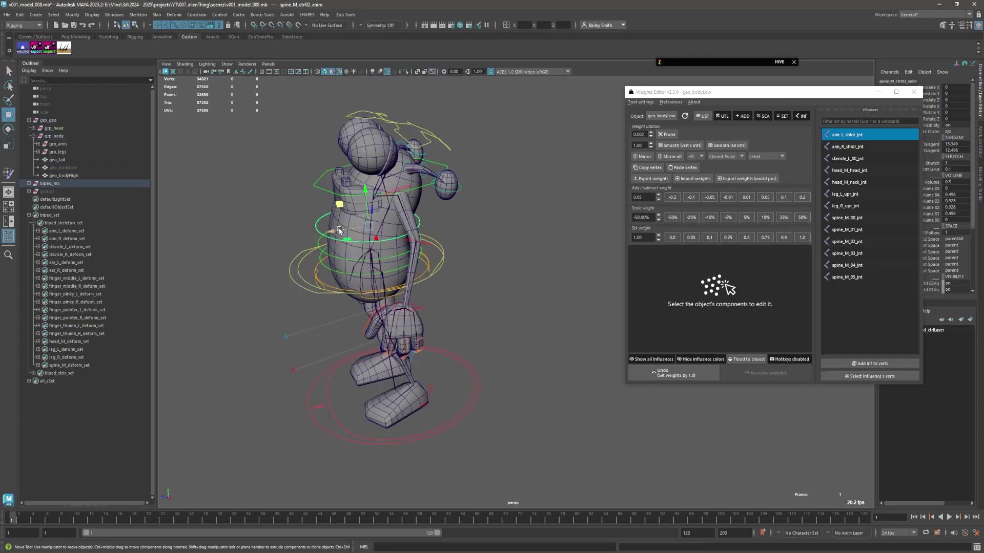
Step: Isolate geo_legs_low and bind it to the leg joints with a Heat Map skin
{"action": "left_click_drag", "start_coordinate": [384, 194], "coordinate": [472, 192], "text": "alt"}
{"action": "scroll", "coordinate": [445, 267], "scroll_direction": "up", "scroll_amount": 3}
{"action": "left_click", "coordinate": [464, 266]}
{"action": "key", "text": "ctrl+1"}
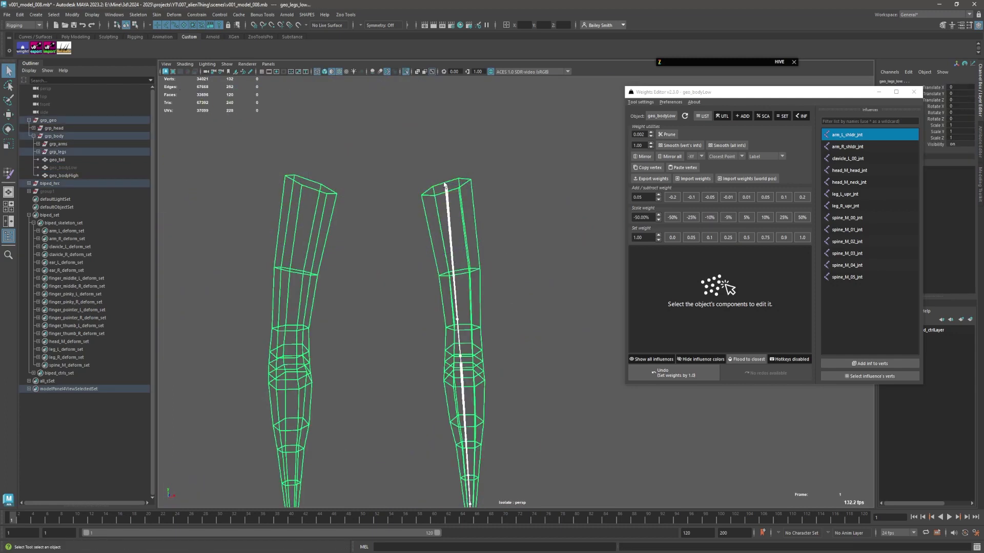
{"action": "middle_click_drag", "start_coordinate": [520, 198], "coordinate": [495, 219], "text": "alt"}
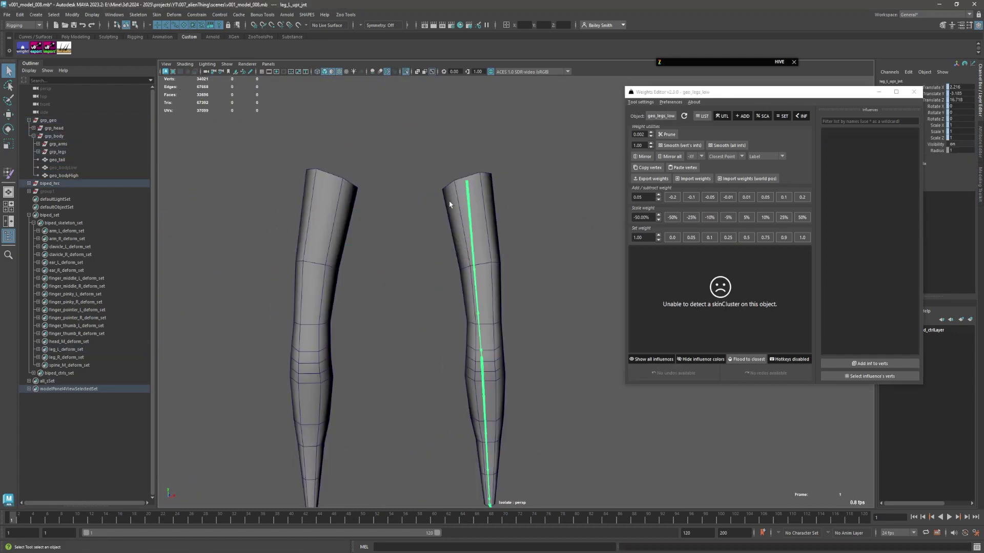
{"action": "left_click", "coordinate": [526, 257]}
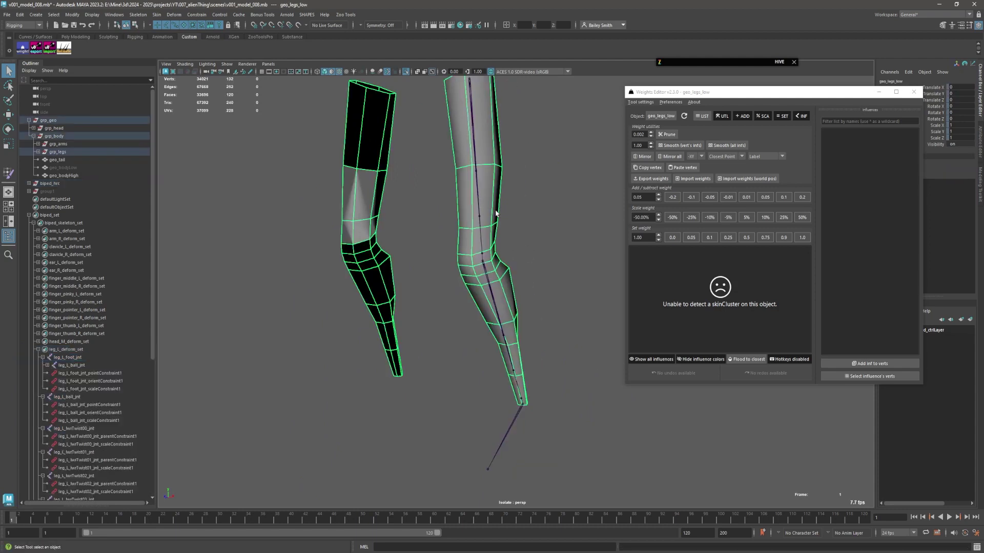
Step: Un-isolate the view and lift leg_L_foot_ik_anim to test the leg skin
{"action": "key", "text": "ctrl+1"}
{"action": "left_click_drag", "start_coordinate": [389, 410], "coordinate": [335, 327]}
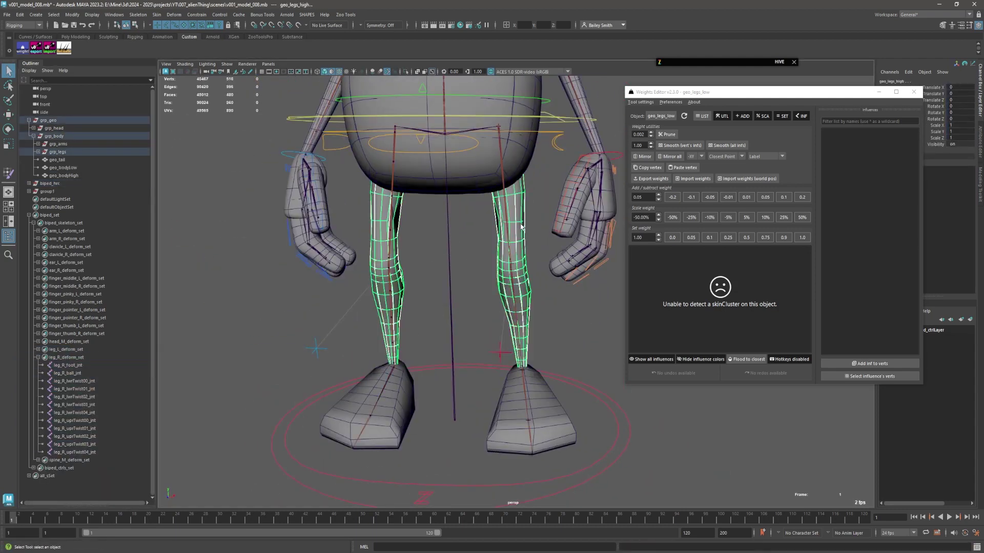
{"action": "left_click_drag", "start_coordinate": [523, 228], "coordinate": [450, 307], "text": "alt"}
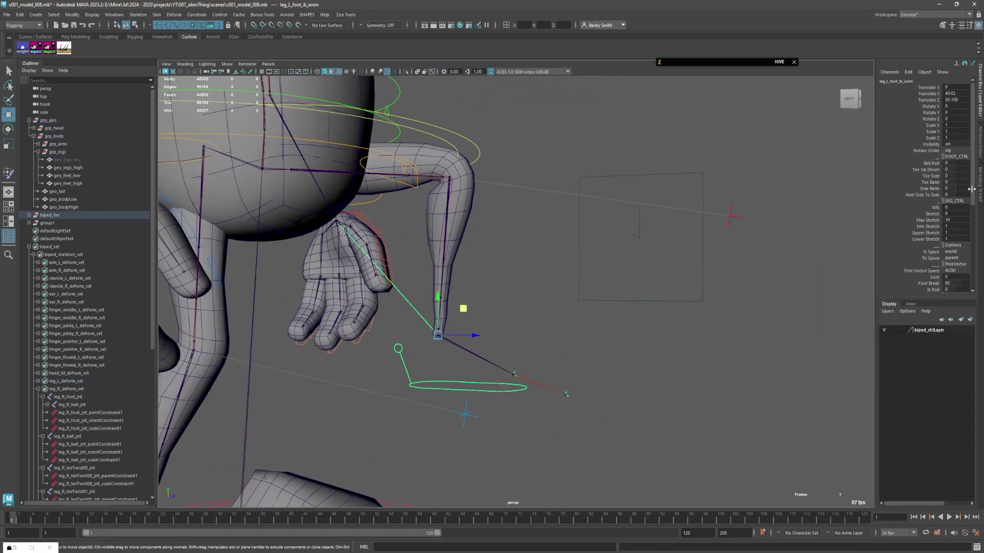
Step: Bind geo_feet_low to leg_L_foot_jnt and leg_L_ball_jnt with Heat Map
{"action": "scroll", "coordinate": [972, 174], "scroll_direction": "down", "scroll_amount": 2}
{"action": "left_click", "coordinate": [421, 279]}
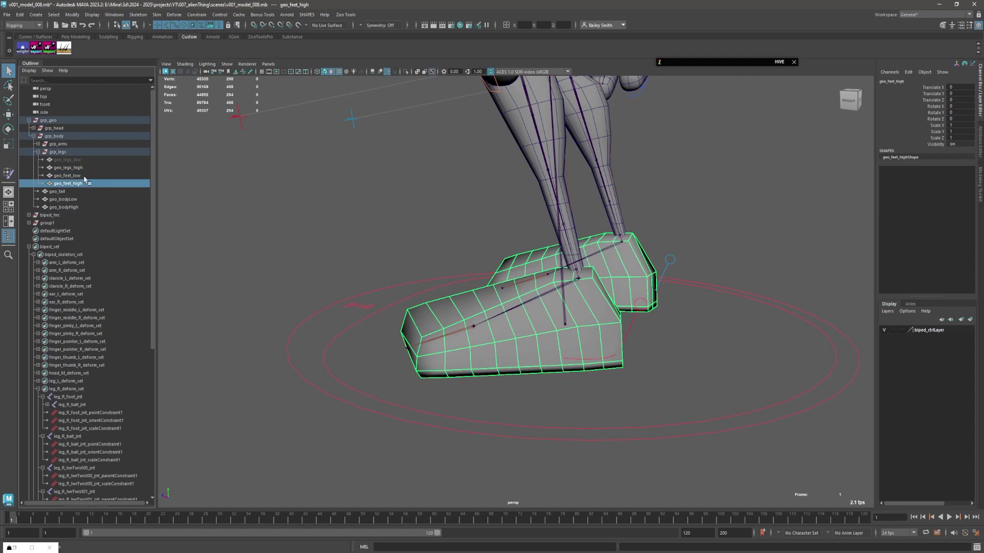
{"action": "key", "text": "4"}
{"action": "left_click", "coordinate": [573, 293]}
{"action": "left_click_drag", "start_coordinate": [564, 246], "coordinate": [621, 262], "text": "alt"}
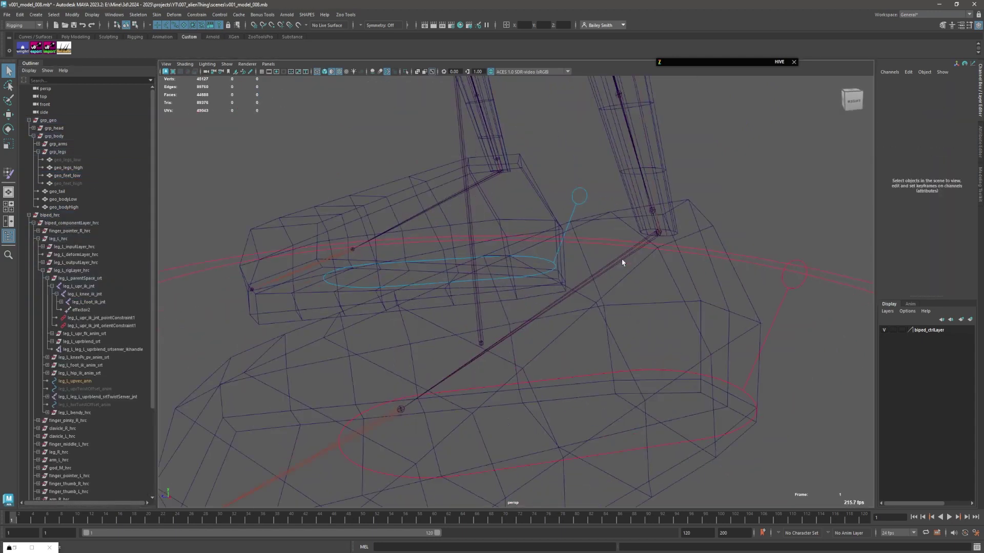
{"action": "right_click_drag", "start_coordinate": [575, 253], "coordinate": [573, 308]}
{"action": "left_click", "coordinate": [80, 293]}
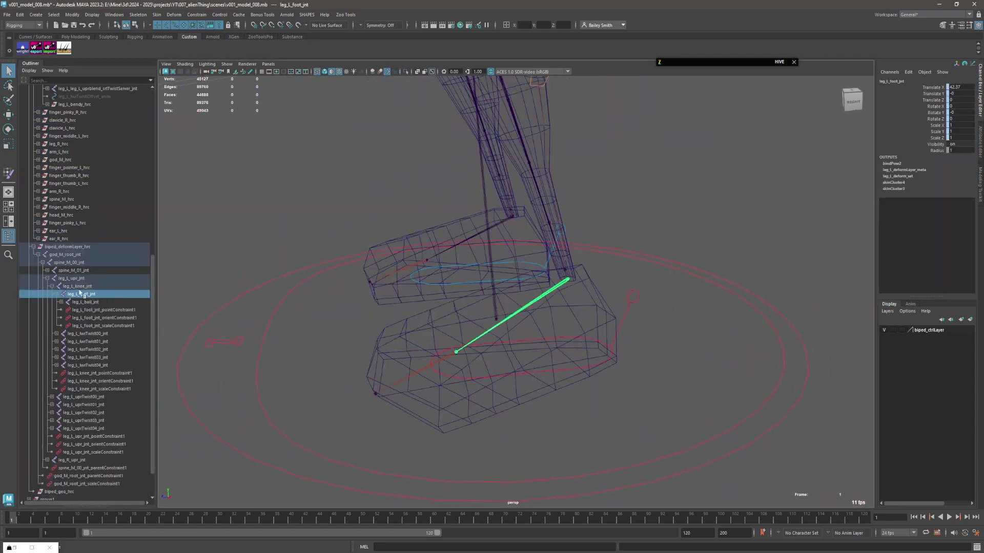
{"action": "scroll", "coordinate": [146, 405], "scroll_direction": "down", "scroll_amount": 10}
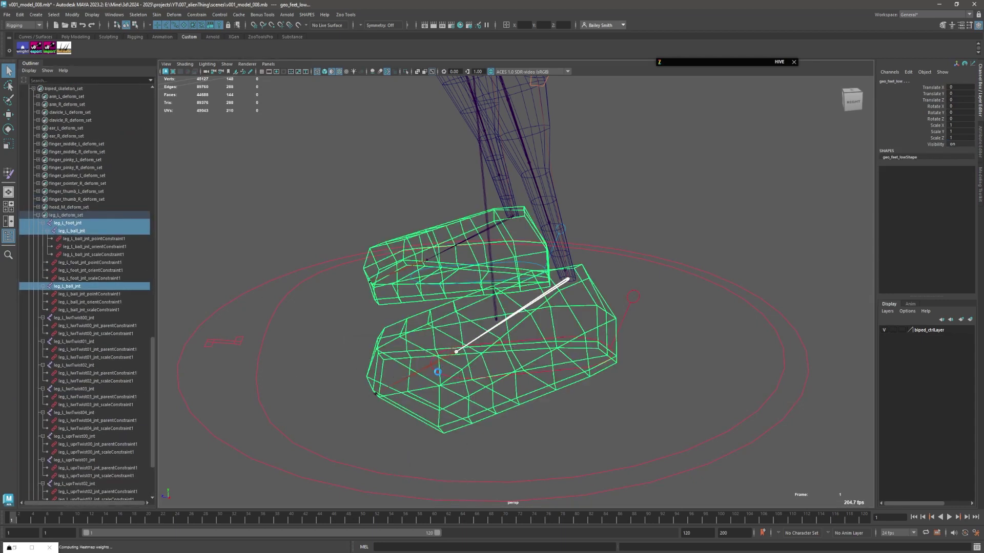
{"action": "left_click", "coordinate": [437, 372]}
Step: Check the toe-end vertex weights in the Weights Editor and bend the toes to test
{"action": "middle_click_drag", "start_coordinate": [674, 250], "coordinate": [641, 249]}
{"action": "left_click", "coordinate": [461, 359]}
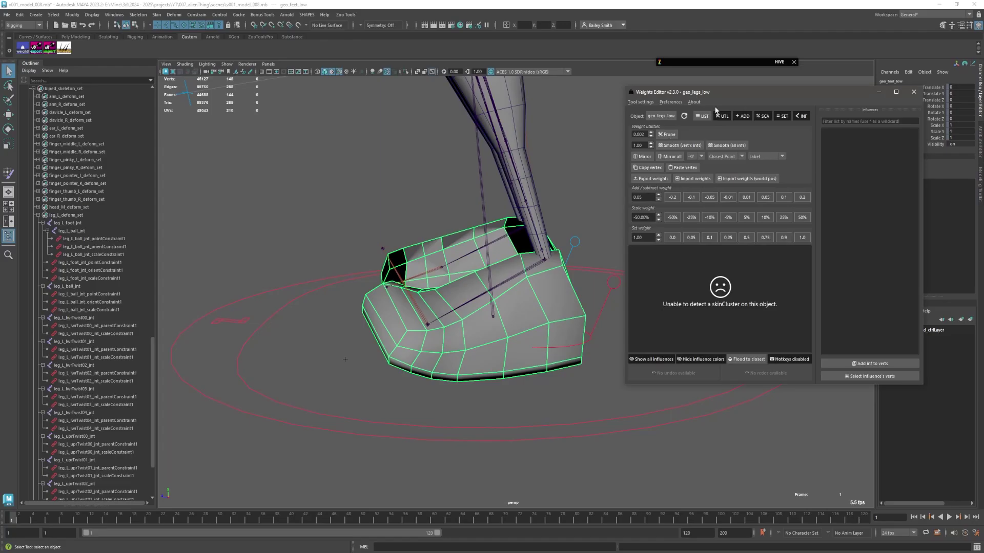
{"action": "key", "text": "F8"}
{"action": "left_click_drag", "start_coordinate": [348, 307], "coordinate": [367, 365]}
{"action": "middle_click_drag", "start_coordinate": [663, 296], "coordinate": [654, 212]}
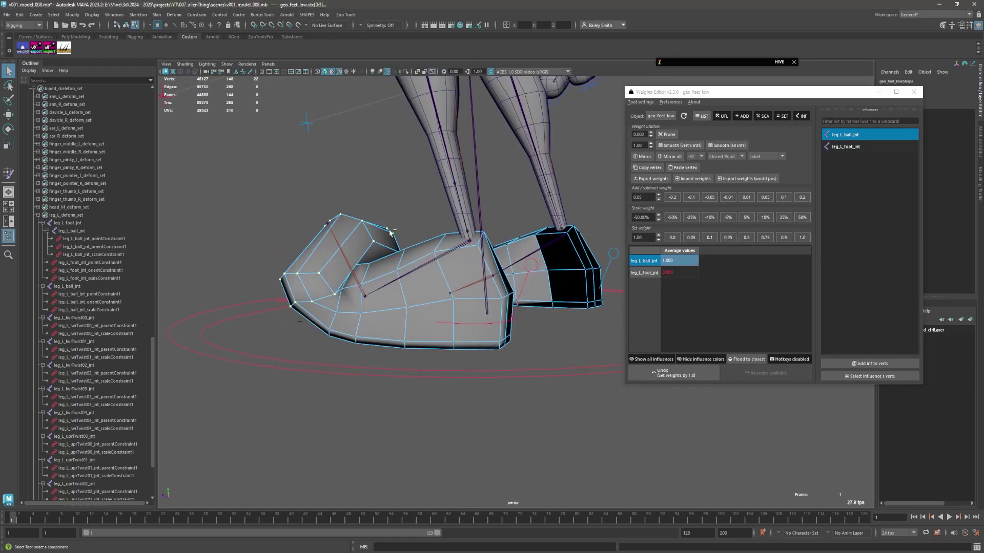
Step: Smooth the foot's skin weights, then undo the recent foot test changes
{"action": "key", "text": "ctrl+shift+s"}
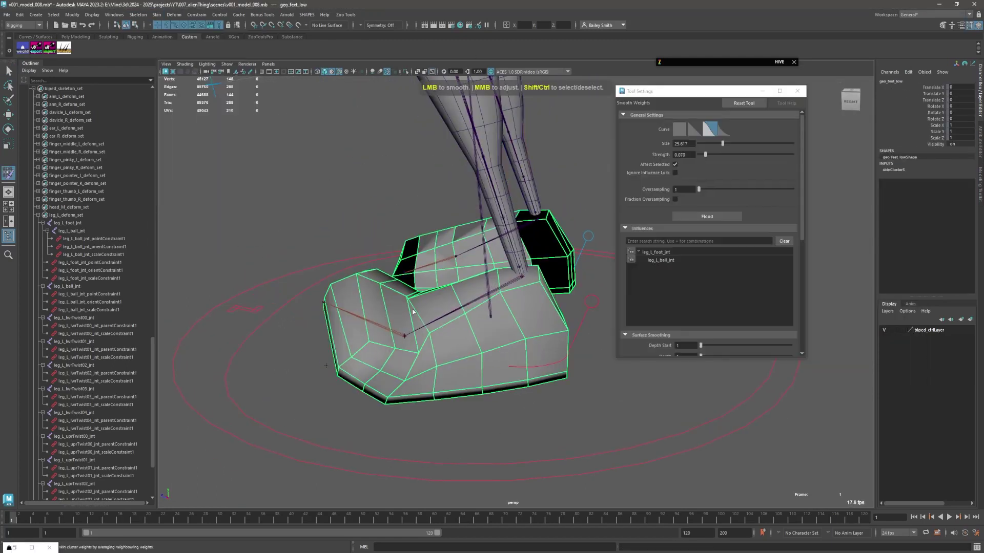
{"action": "key", "text": "ctrl+z"}
{"action": "key", "text": "ctrl+z"}
{"action": "key", "text": "ctrl+z"}
{"action": "key", "text": "ctrl+z"}
{"action": "key", "text": "ctrl+z"}
{"action": "key", "text": "ctrl+z"}
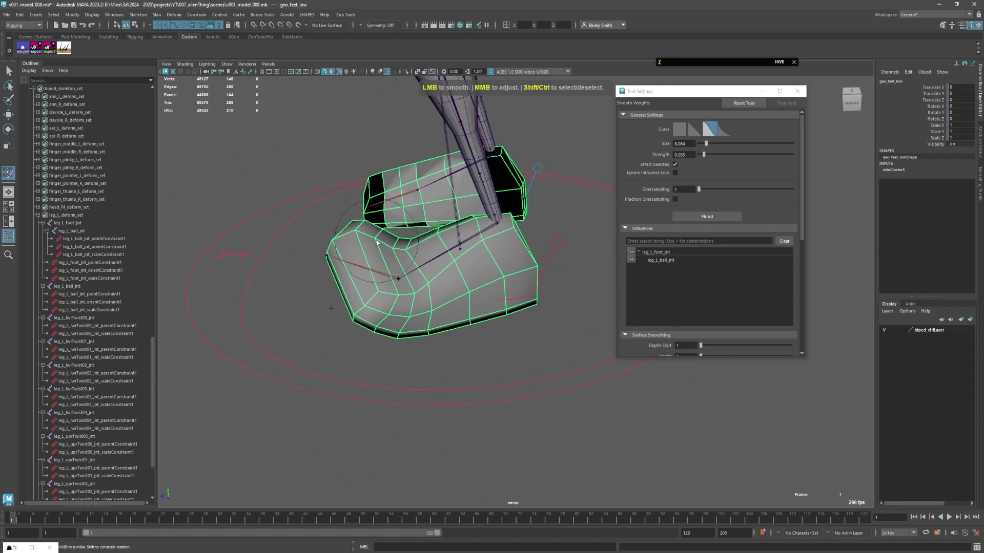
{"action": "key", "text": "ctrl+z"}
{"action": "key", "text": "ctrl+z"}
{"action": "key", "text": "ctrl+z"}
{"action": "key", "text": "ctrl+z"}
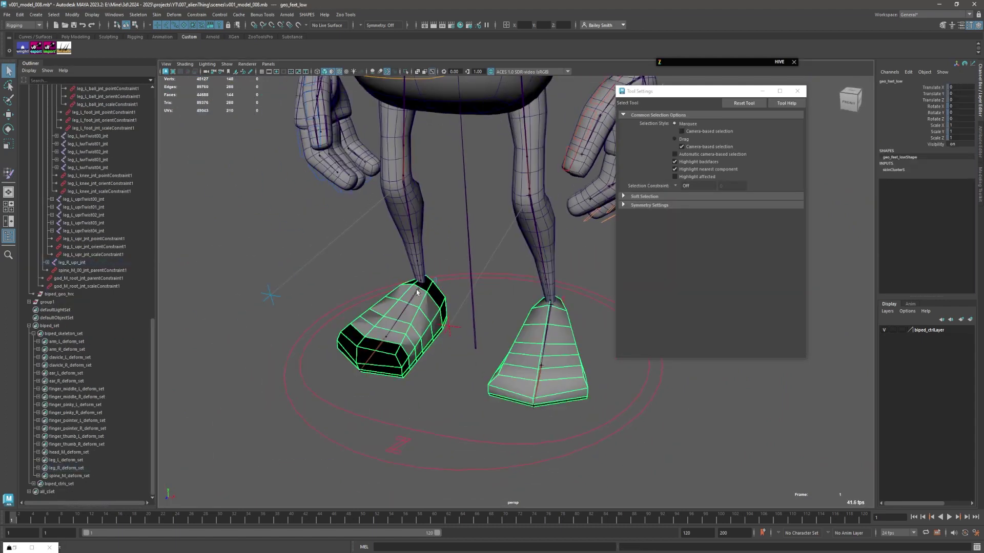
{"action": "key", "text": "ctrl+z"}
{"action": "key", "text": "ctrl+z"}
{"action": "key", "text": "ctrl+z"}
{"action": "key", "text": "ctrl+z"}
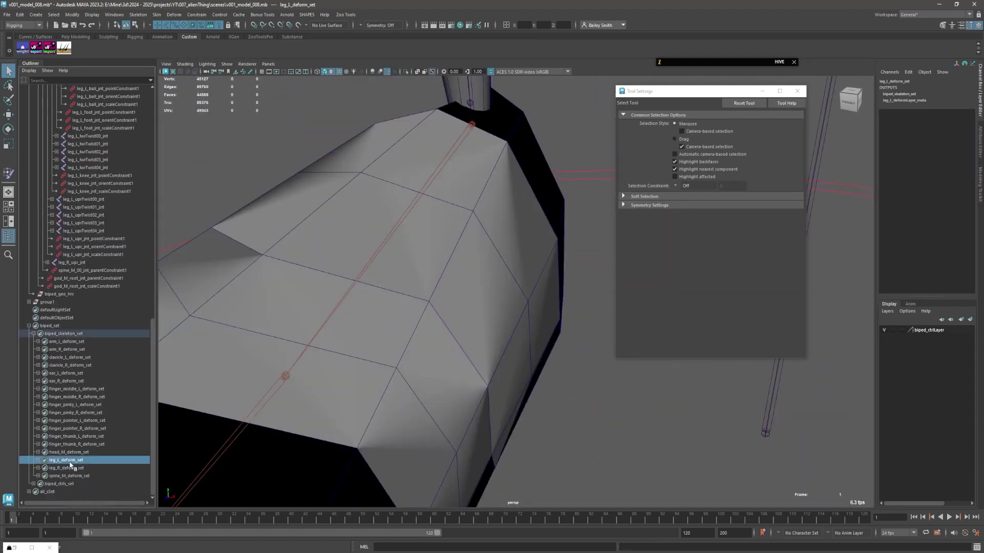
{"action": "key", "text": "ctrl+z"}
{"action": "key", "text": "ctrl+z"}
{"action": "key", "text": "ctrl+z"}
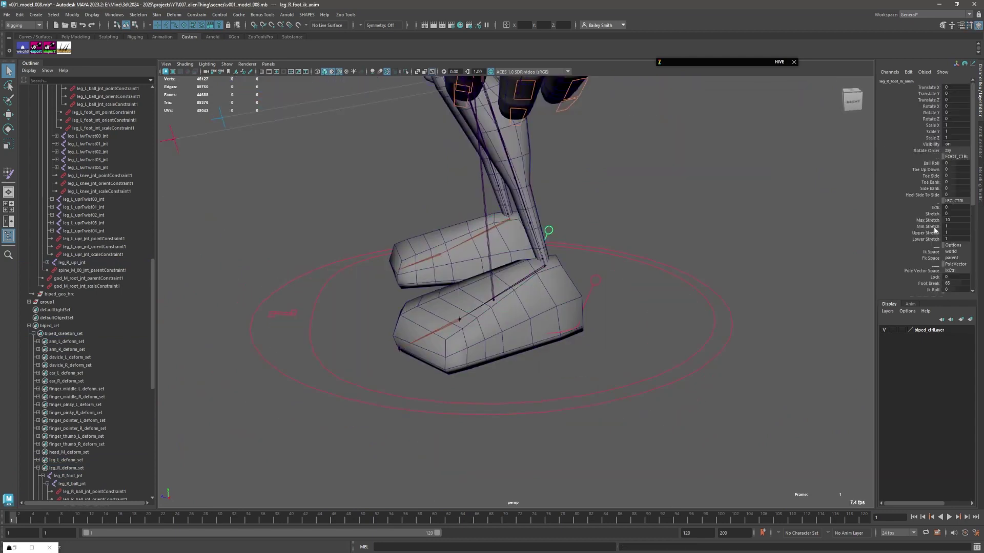
{"action": "key", "text": "ctrl+z"}
{"action": "key", "text": "ctrl+z"}
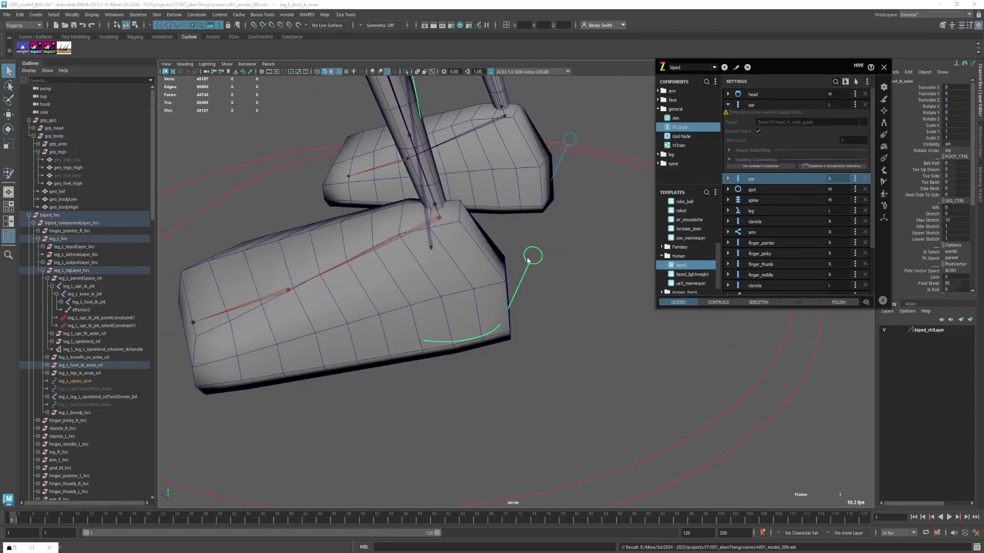
Step: Return to guides and rotate the left foot guide pivots to match the shoe
{"action": "key", "text": "ctrl+z"}
{"action": "key", "text": "ctrl+z"}
{"action": "key", "text": "ctrl+z"}
{"action": "left_click", "coordinate": [451, 297]}
{"action": "left_click_drag", "start_coordinate": [451, 297], "coordinate": [594, 233], "text": "alt"}
{"action": "right_click", "coordinate": [594, 234]}
{"action": "left_click", "coordinate": [565, 491]}
{"action": "key", "text": "f"}
{"action": "scroll", "coordinate": [595, 196], "scroll_direction": "up", "scroll_amount": 3}
{"action": "scroll", "coordinate": [567, 180], "scroll_direction": "down", "scroll_amount": 3}
{"action": "mouse_move", "coordinate": [567, 181]}
{"action": "left_mouse_down", "text": "alt"}
{"action": "mouse_move", "coordinate": [524, 351]}
{"action": "mouse_move", "coordinate": [518, 235]}
{"action": "mouse_move", "coordinate": [510, 306]}
{"action": "left_mouse_up", "text": "alt"}
{"action": "key", "text": "w"}
{"action": "left_click", "coordinate": [510, 306]}
Step: Align the selected head guides and rebuild the rig in Polish mode
{"action": "left_click", "coordinate": [535, 357]}
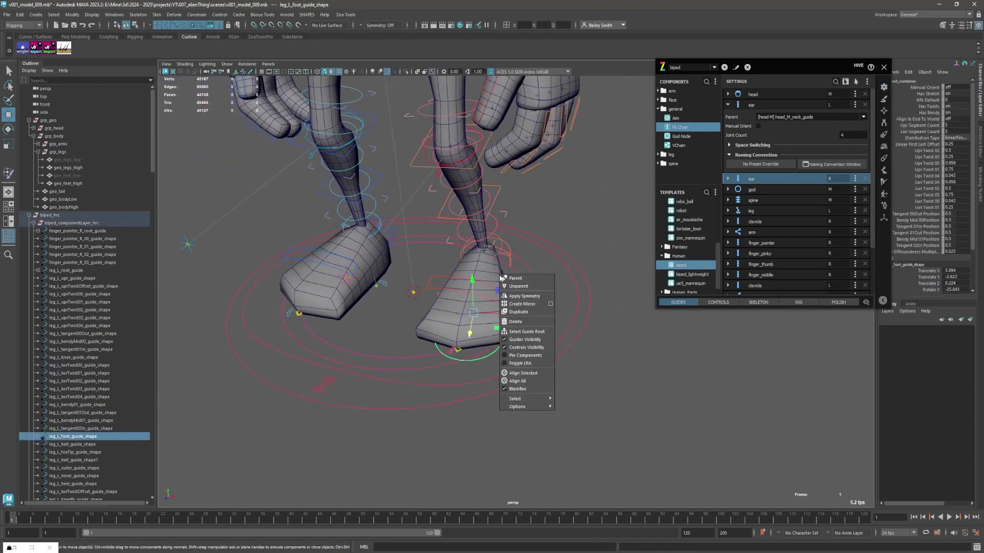
{"action": "key", "text": "f"}
{"action": "mouse_move", "coordinate": [504, 300]}
{"action": "left_mouse_down", "text": "alt"}
{"action": "mouse_move", "coordinate": [441, 202]}
{"action": "mouse_move", "coordinate": [465, 260]}
{"action": "left_mouse_up", "text": "alt"}
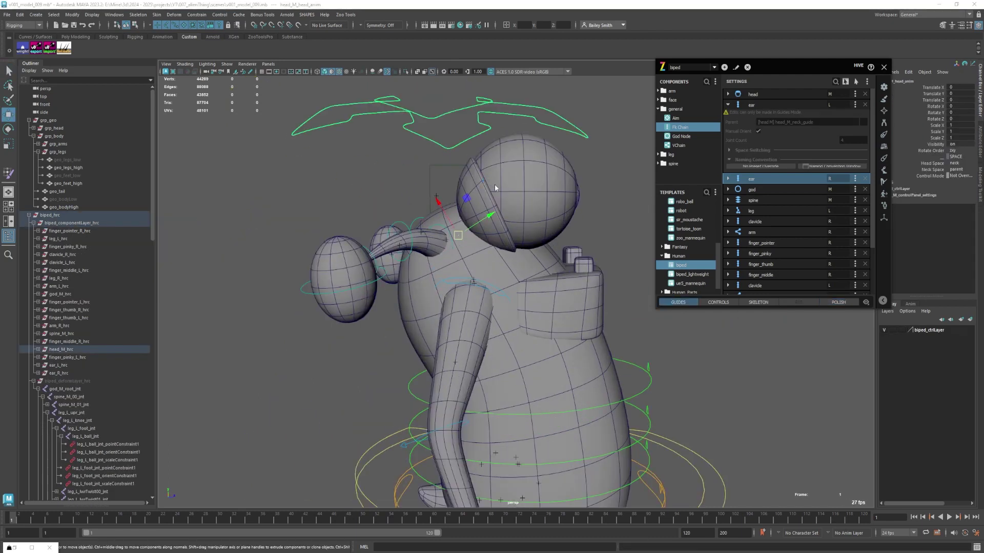
{"action": "right_click", "coordinate": [480, 334]}
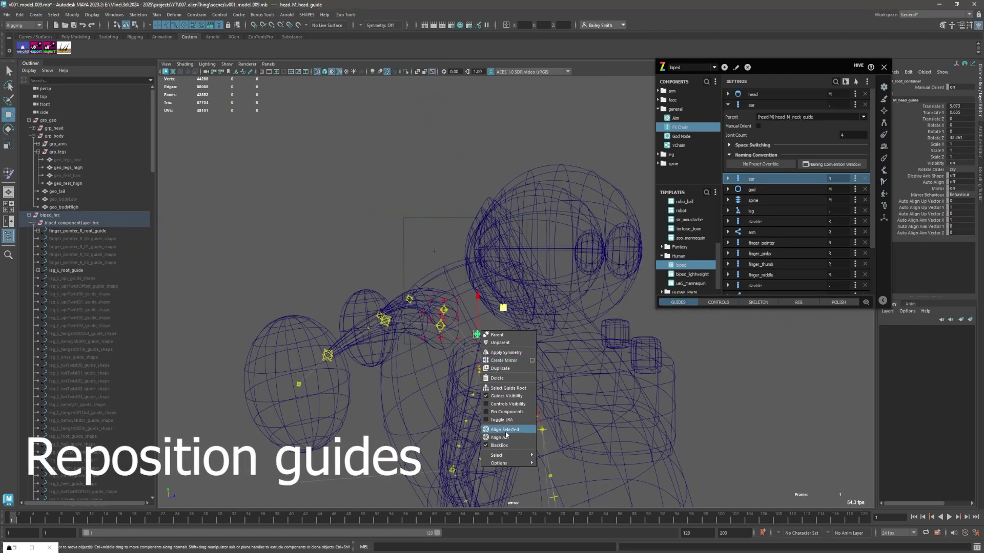
{"action": "left_click", "coordinate": [505, 430]}
{"action": "left_click", "coordinate": [837, 302]}
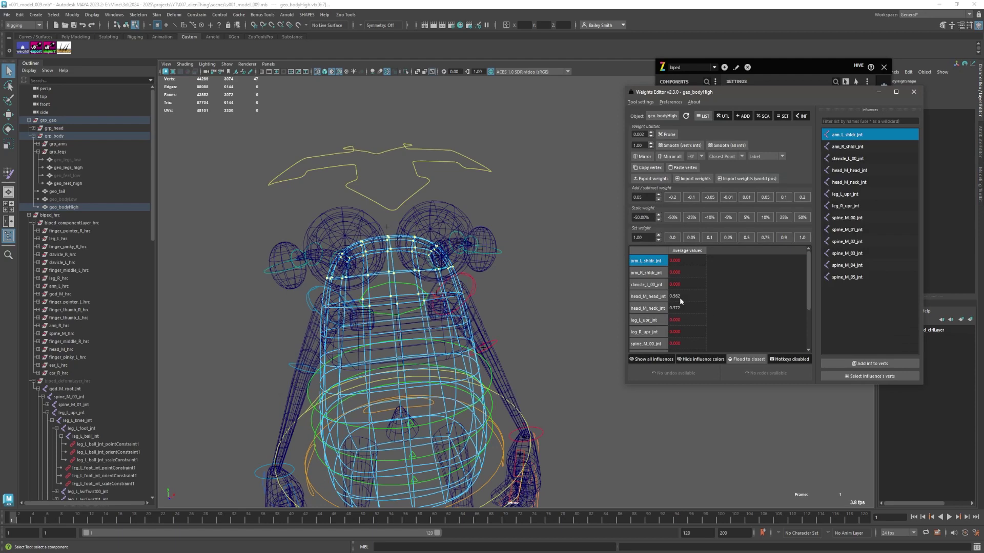
Step: Isolate geo_bodyHigh, smooth its skin weights, then restore the full rig view
{"action": "scroll", "coordinate": [500, 278], "scroll_direction": "up", "scroll_amount": 3}
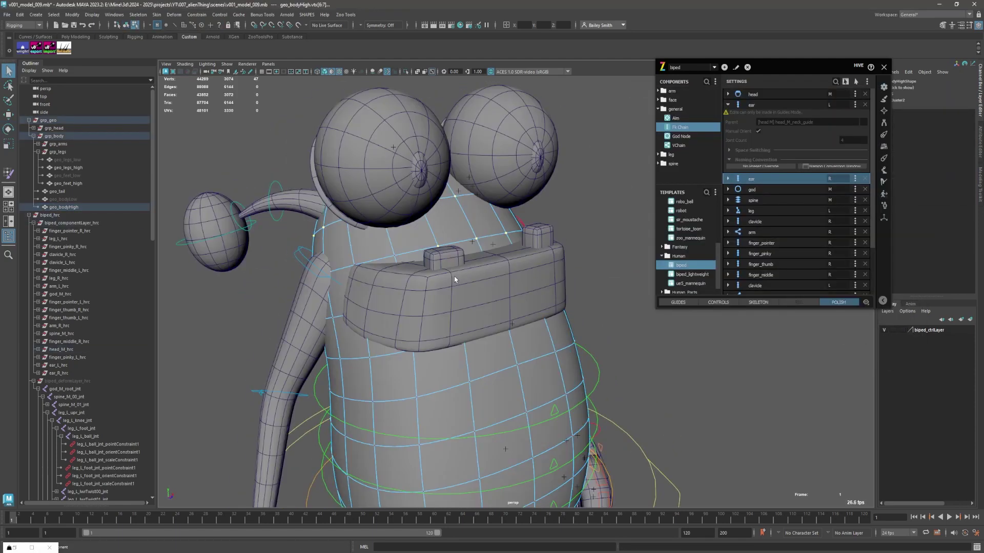
{"action": "left_click", "coordinate": [406, 71]}
{"action": "key", "text": "f"}
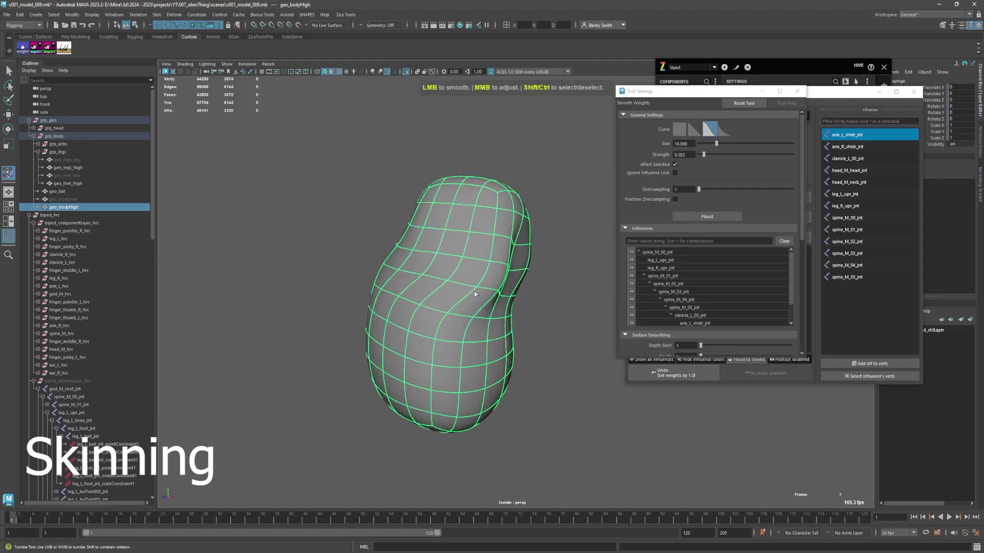
{"action": "key", "text": "q"}
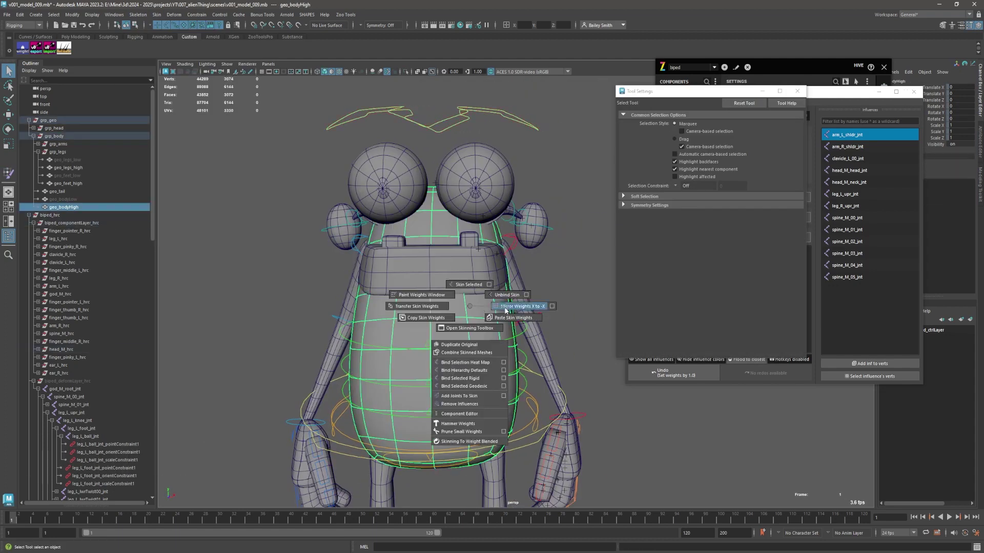
{"action": "right_click", "coordinate": [464, 120]}
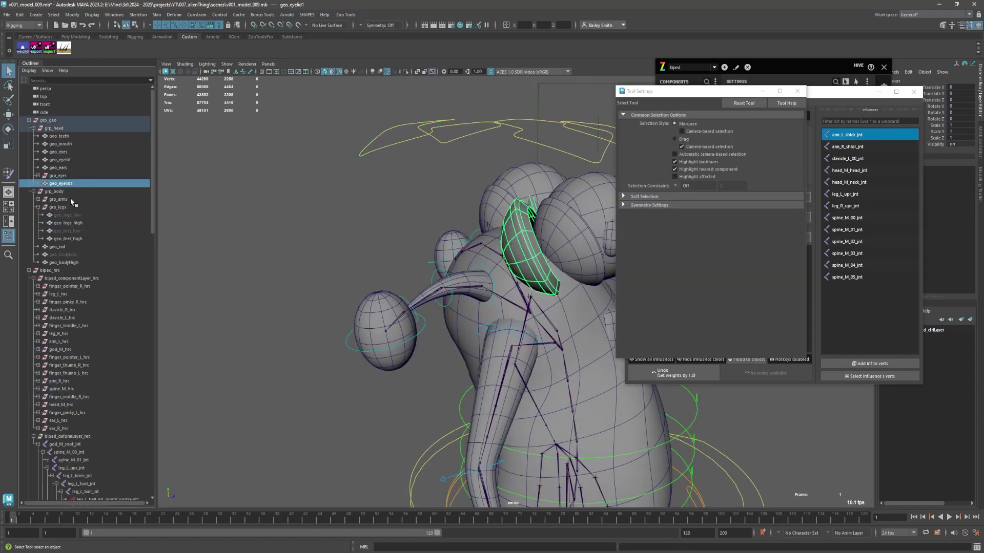
Step: Rotate the neck control to test body deformation, then frame the left upper-arm twist joint
{"action": "key", "text": "w"}
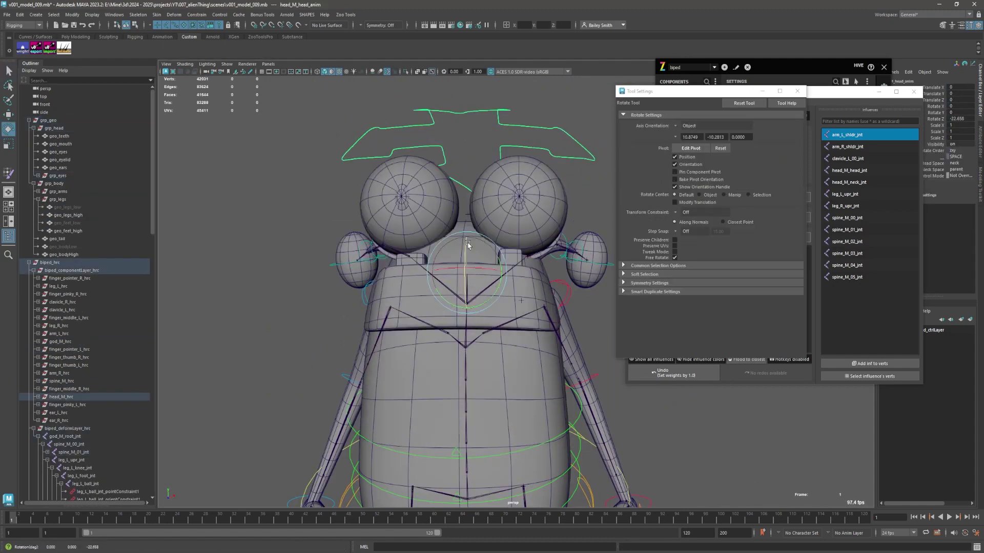
{"action": "middle_click_drag", "start_coordinate": [478, 225], "coordinate": [512, 230]}
{"action": "left_click", "coordinate": [543, 266]}
{"action": "key", "text": "e"}
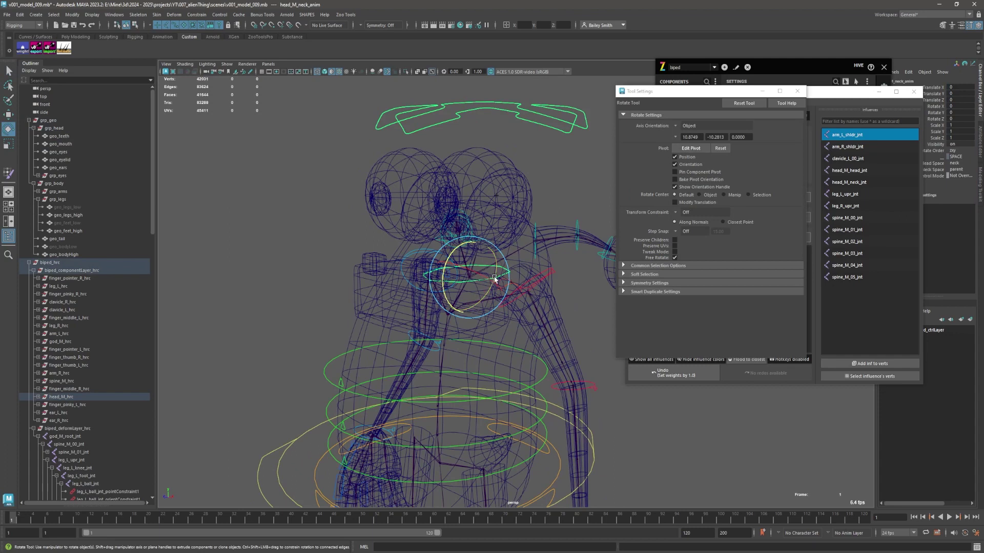
{"action": "left_click_drag", "start_coordinate": [548, 256], "coordinate": [555, 264]}
{"action": "key", "text": "q"}
{"action": "left_click", "coordinate": [75, 310]}
{"action": "key", "text": "f"}
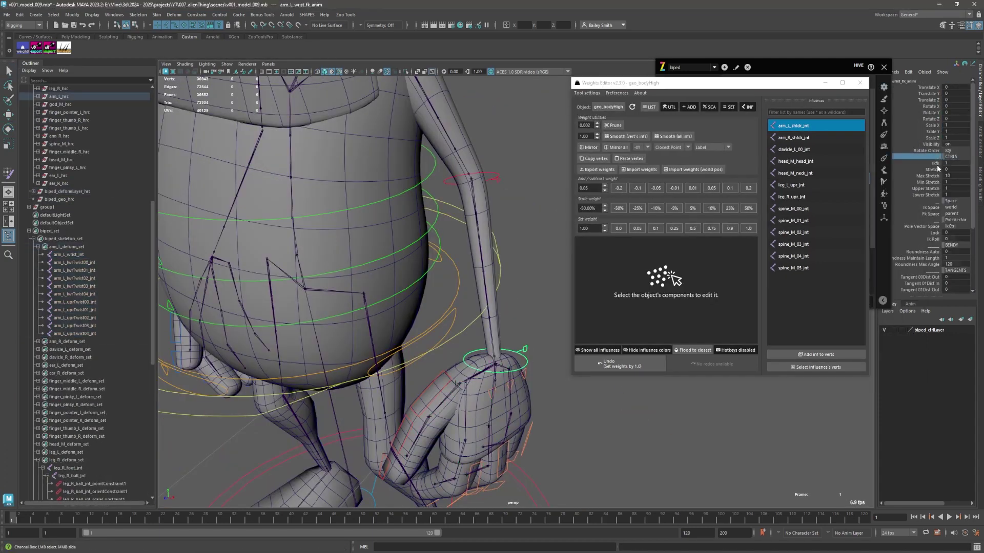
Step: Bend the left arm with the wrist control and pick elbow vertices on geo_arms_low in wireframe
{"action": "key", "text": "w"}
{"action": "left_click_drag", "start_coordinate": [484, 451], "coordinate": [430, 324]}
{"action": "left_click", "coordinate": [430, 324]}
{"action": "key", "text": "4"}
{"action": "key", "text": "F9"}
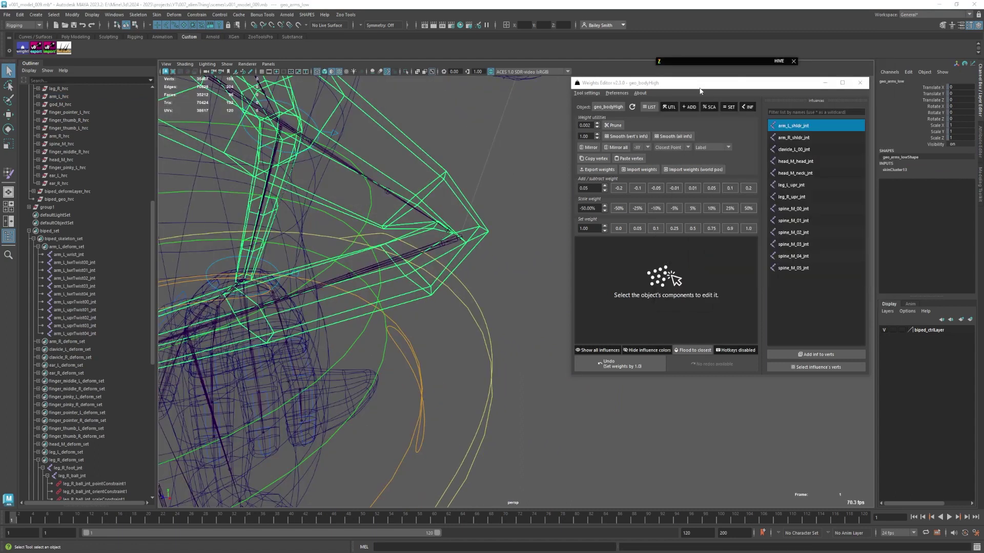
{"action": "left_click_drag", "start_coordinate": [420, 210], "coordinate": [446, 233]}
Step: Select the elbow vertex ring and subtract 0.05 weight from the arm_L twist joints
{"action": "left_click_drag", "start_coordinate": [571, 376], "coordinate": [547, 424]}
{"action": "left_click", "coordinate": [467, 239]}
{"action": "key", "text": "5"}
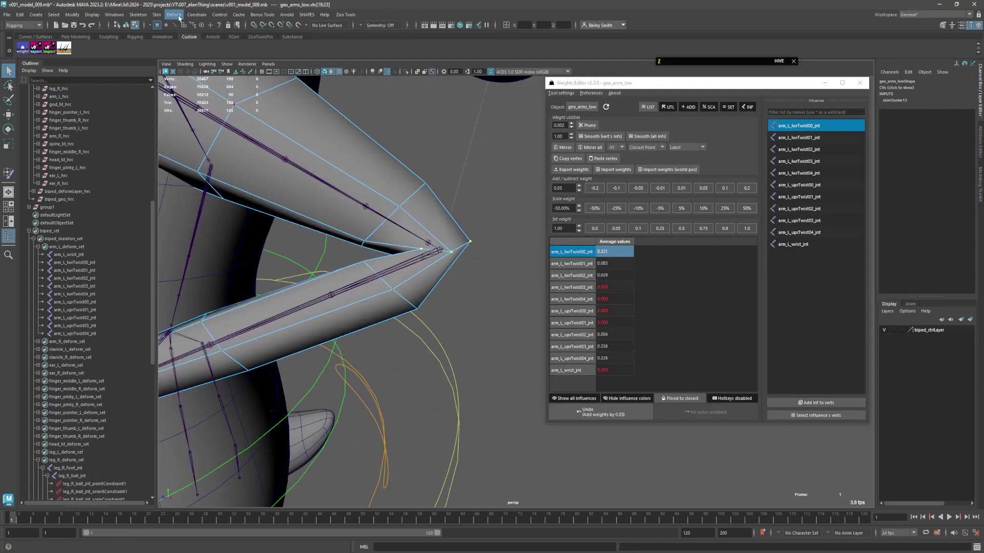
{"action": "left_click", "coordinate": [156, 14]}
{"action": "key", "text": "4"}
{"action": "mouse_move", "coordinate": [426, 203]}
{"action": "left_mouse_down"}
{"action": "mouse_move", "coordinate": [471, 297]}
{"action": "mouse_move", "coordinate": [442, 300]}
{"action": "left_mouse_up"}
{"action": "left_click", "coordinate": [450, 173]}
{"action": "key", "text": "5"}
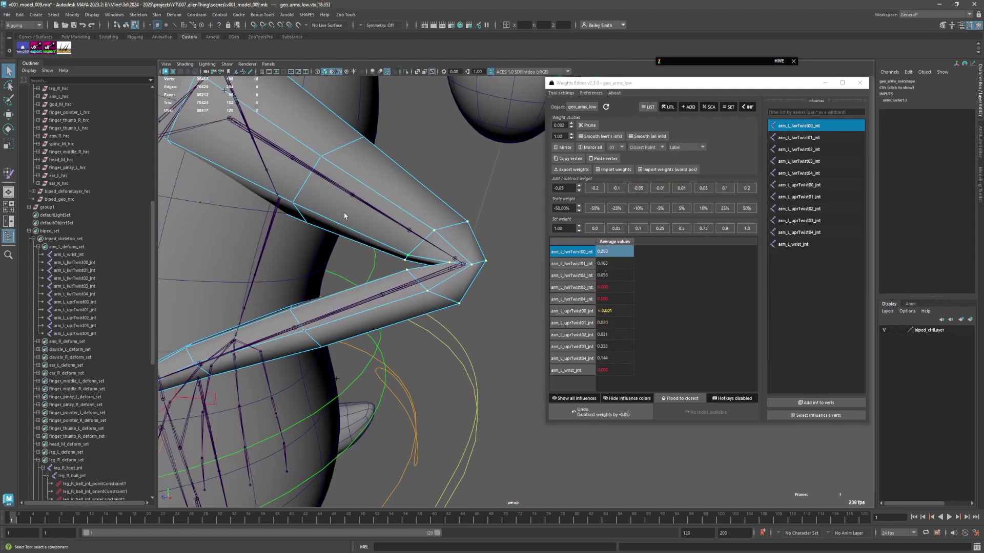
{"action": "left_click", "coordinate": [716, 215]}
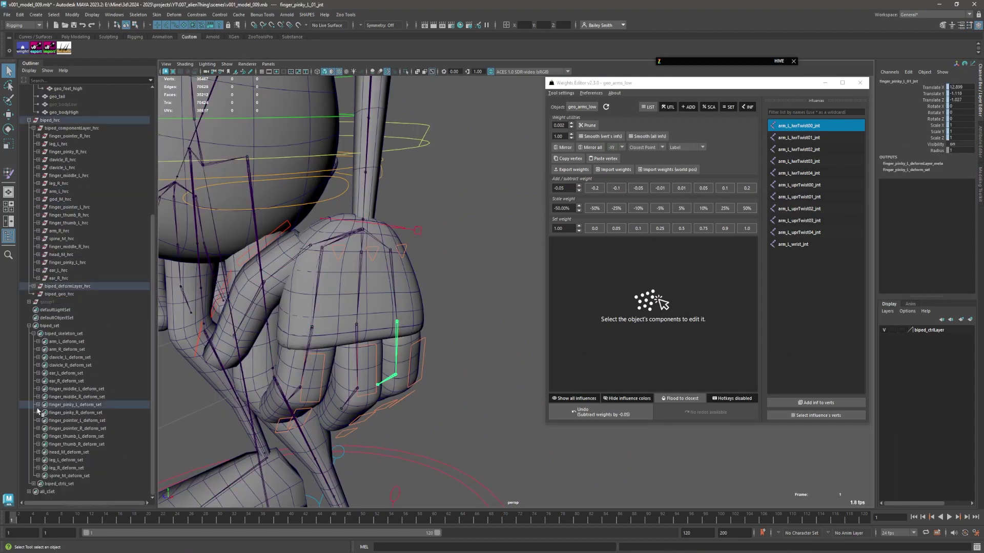
{"action": "left_click", "coordinate": [408, 343]}
{"action": "key", "text": "f"}
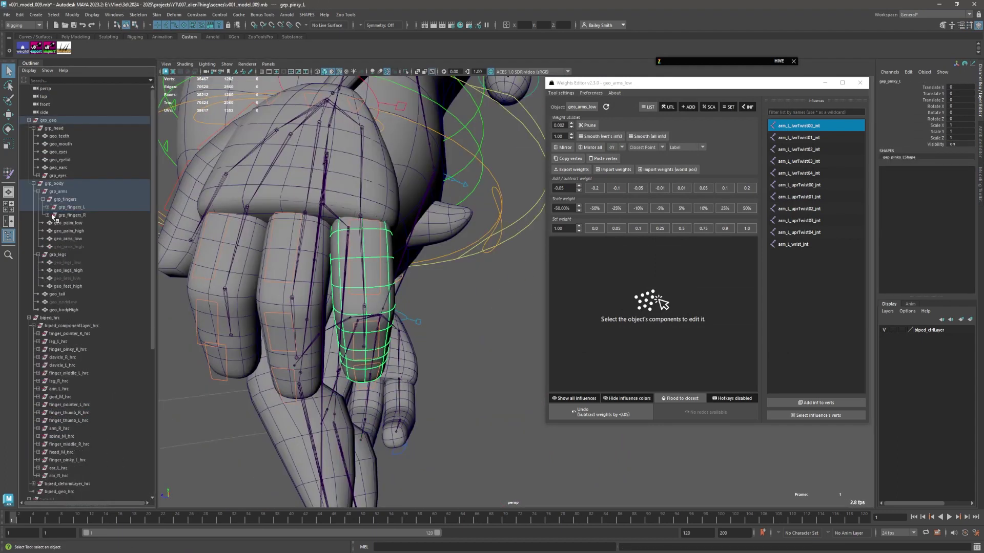
Step: Bind gep_pinky_L to the finger_pinky_L joints and select all its vertices for weighting
{"action": "left_click", "coordinate": [357, 215]}
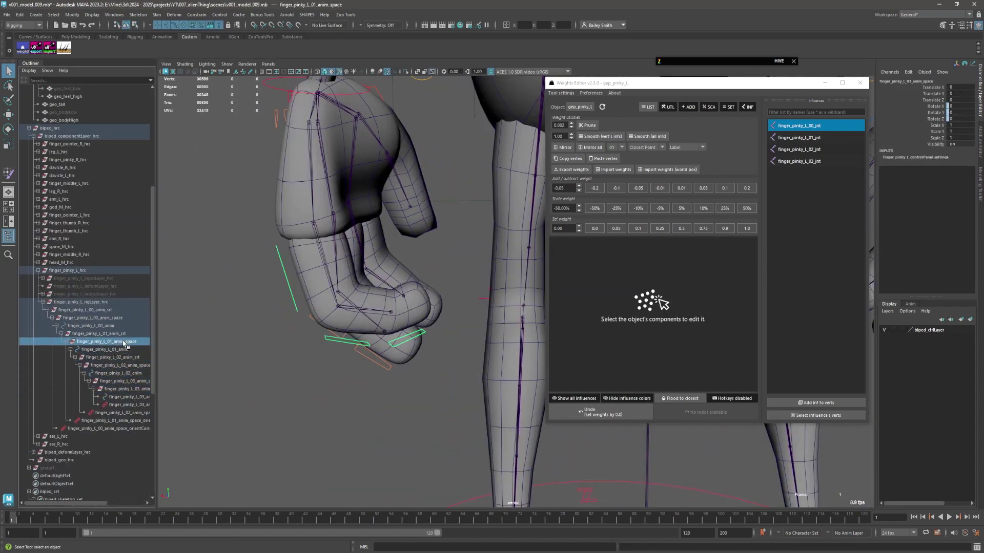
{"action": "left_click", "coordinate": [376, 308]}
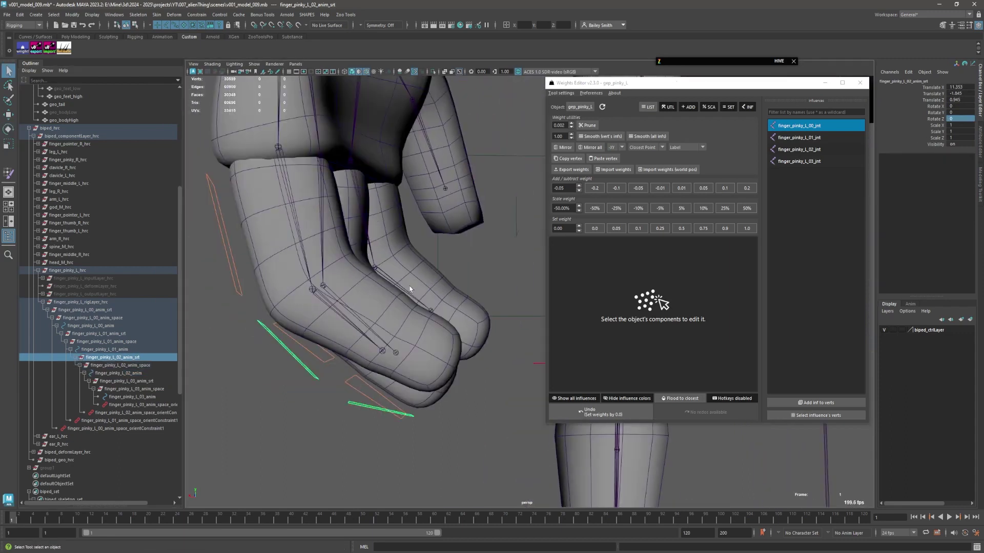
{"action": "right_click", "coordinate": [935, 124]}
{"action": "right_click", "coordinate": [462, 359]}
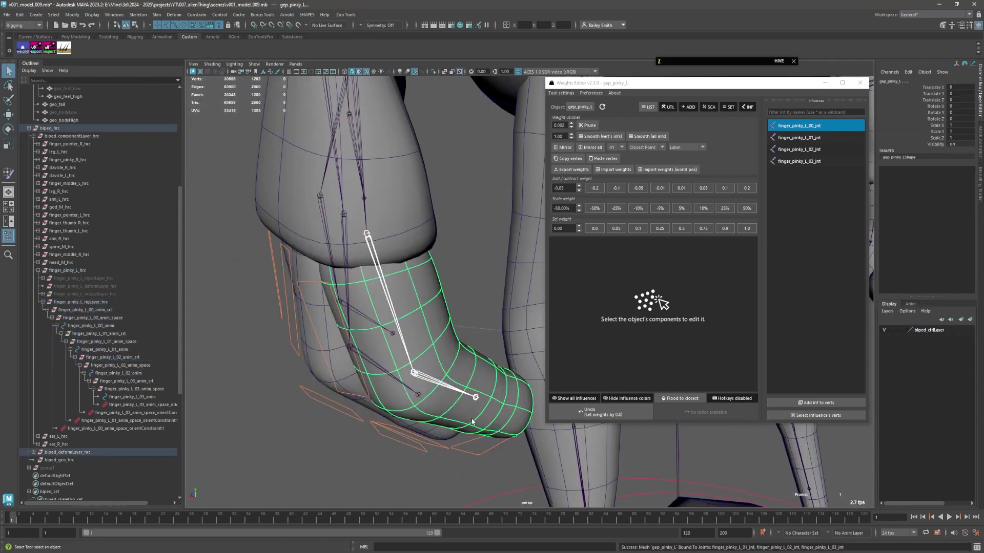
{"action": "left_click_drag", "start_coordinate": [314, 171], "coordinate": [472, 330]}
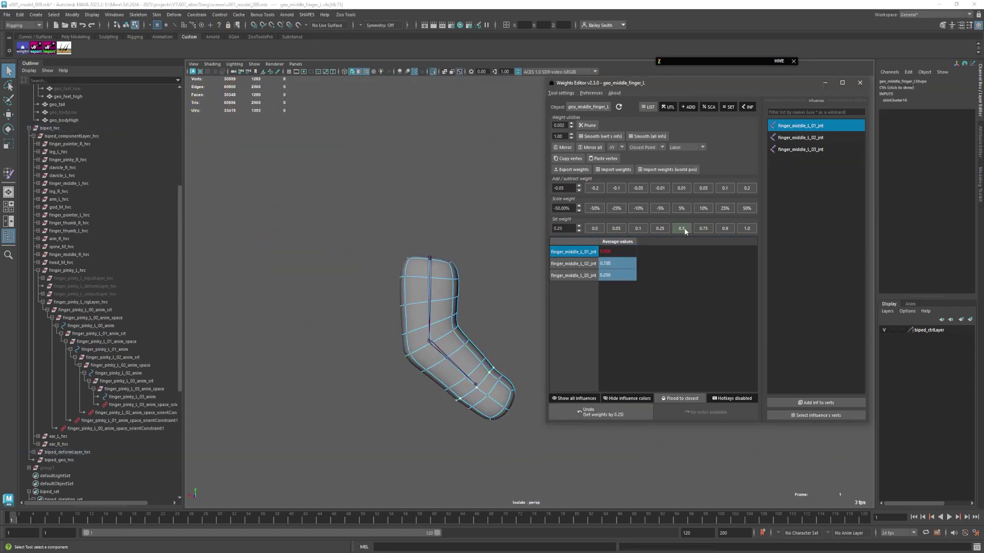
Step: Bind geo_index_finger_L to its joint and set a middle row of palm vertices to 0.5
{"action": "right_click", "coordinate": [401, 278]}
{"action": "left_click", "coordinate": [348, 270]}
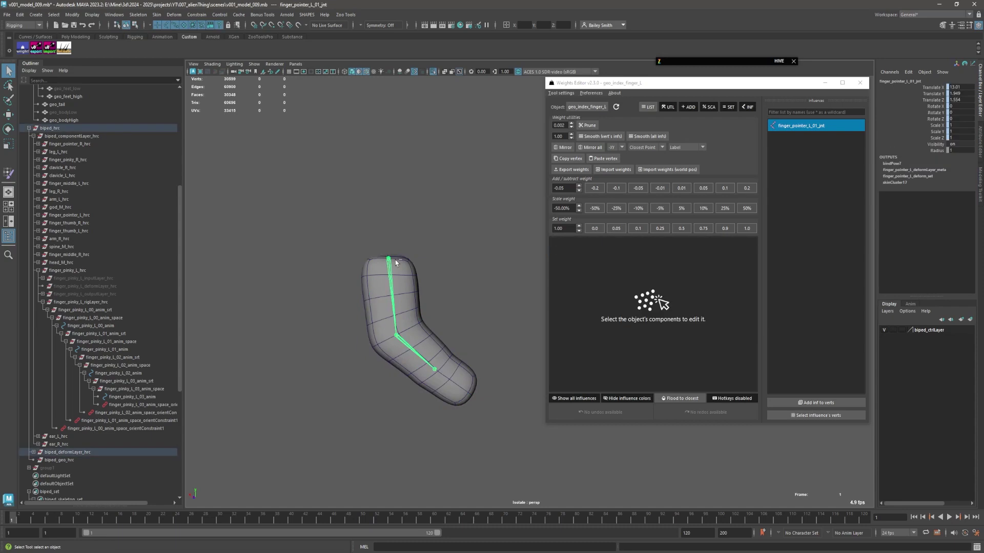
{"action": "left_click", "coordinate": [413, 269]}
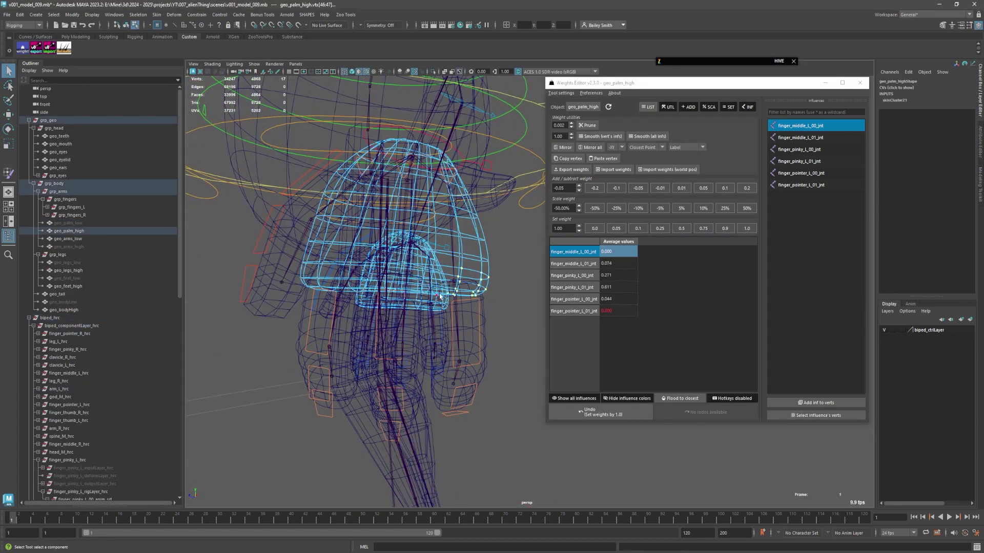
{"action": "left_click", "coordinate": [381, 304]}
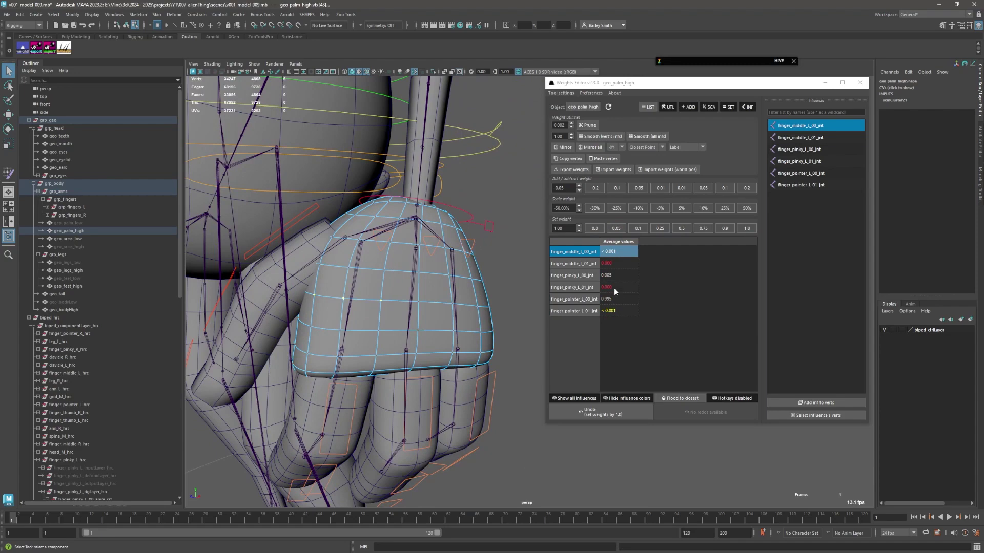
{"action": "left_click", "coordinate": [681, 228]}
Step: Select a higher row of palm vertices and smooth the palm's skin weights in isolation
{"action": "left_click", "coordinate": [408, 251]}
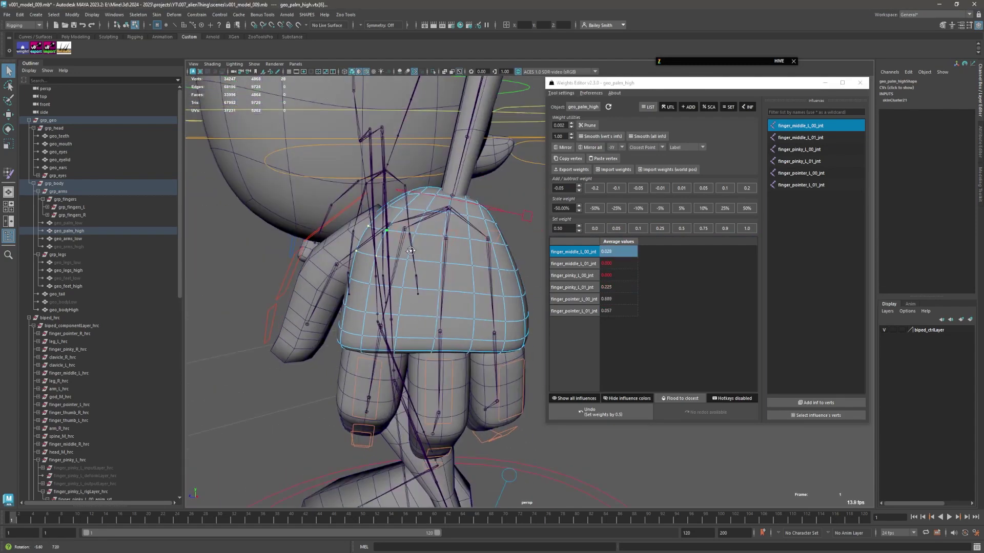
{"action": "left_click_drag", "start_coordinate": [358, 266], "coordinate": [421, 266], "text": "alt"}
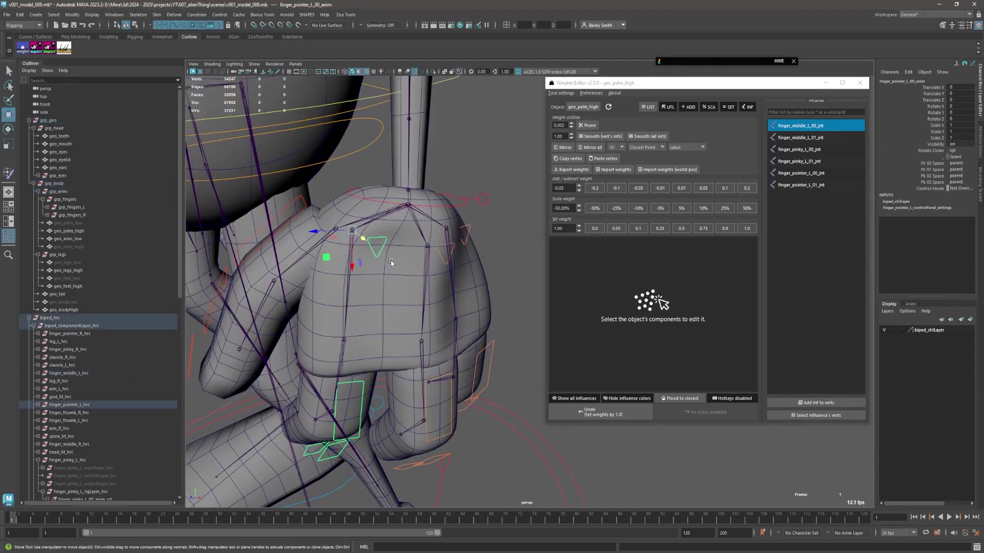
{"action": "key", "text": "ctrl+1"}
{"action": "mouse_move", "coordinate": [474, 261]}
{"action": "left_mouse_down", "text": "alt"}
{"action": "mouse_move", "coordinate": [378, 272]}
{"action": "mouse_move", "coordinate": [441, 231]}
{"action": "left_mouse_up", "text": "alt"}
{"action": "key", "text": "ctrl+1"}
{"action": "key", "text": "q"}
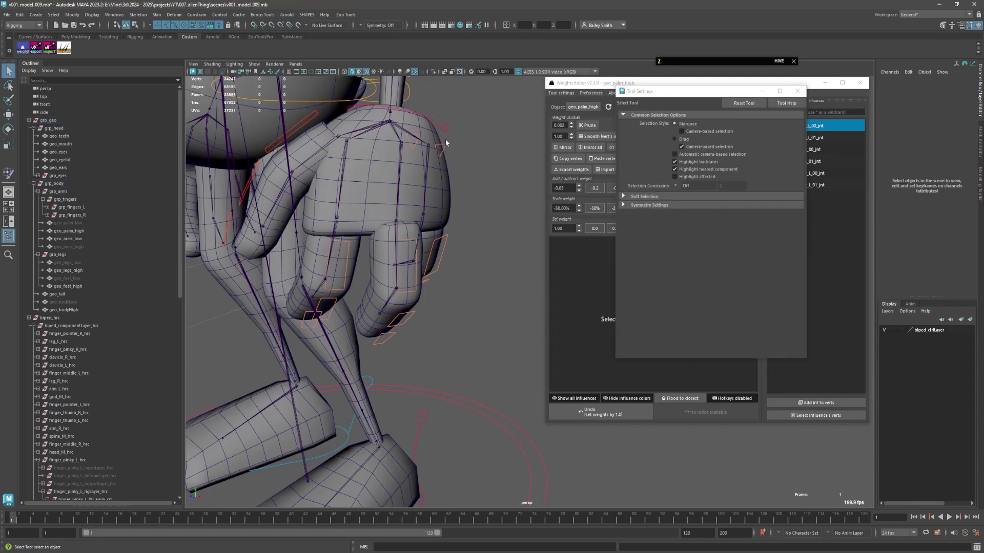
{"action": "key", "text": "q"}
Step: Check the middle and index finger controls, then select palm vertices to inspect their weights
{"action": "left_click_drag", "start_coordinate": [426, 182], "coordinate": [367, 188], "text": "alt"}
{"action": "left_click", "coordinate": [367, 188]}
{"action": "left_click_drag", "start_coordinate": [457, 277], "coordinate": [486, 230], "text": "alt"}
{"action": "scroll", "coordinate": [485, 230], "scroll_direction": "up", "scroll_amount": 3}
{"action": "left_click", "coordinate": [394, 298]}
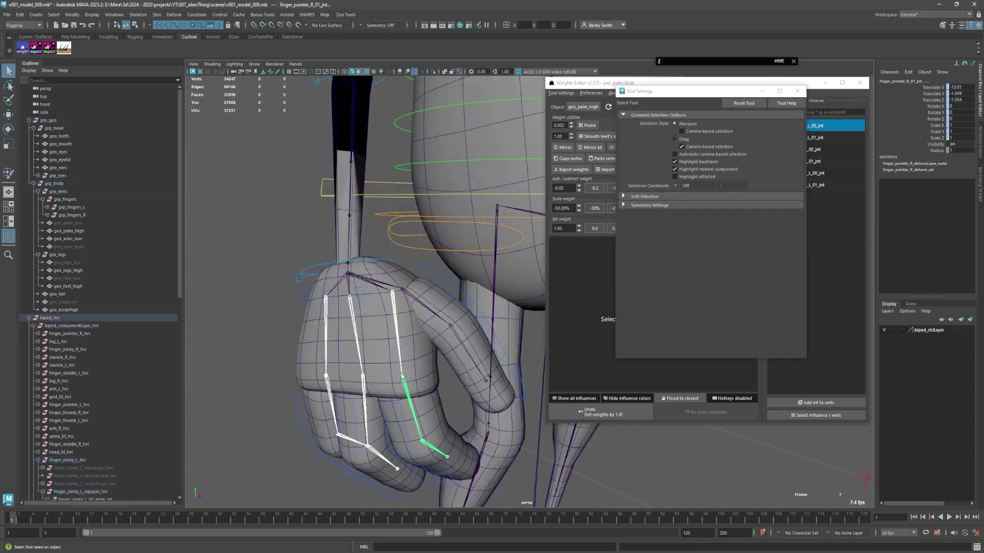
{"action": "left_click_drag", "start_coordinate": [374, 382], "coordinate": [353, 308], "text": "alt"}
{"action": "scroll", "coordinate": [354, 307], "scroll_direction": "down", "scroll_amount": 3}
{"action": "key", "text": "F9"}
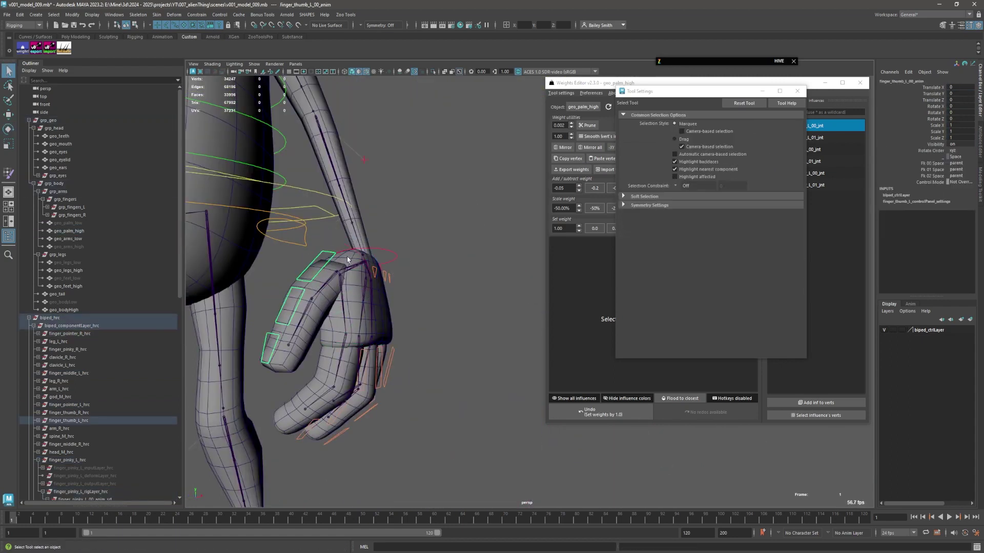
{"action": "scroll", "coordinate": [346, 257], "scroll_direction": "up", "scroll_amount": 5}
{"action": "left_click", "coordinate": [378, 221]}
{"action": "mouse_move", "coordinate": [378, 222]}
{"action": "left_mouse_down", "text": "alt"}
{"action": "mouse_move", "coordinate": [420, 205]}
{"action": "mouse_move", "coordinate": [507, 225]}
{"action": "left_mouse_up", "text": "alt"}
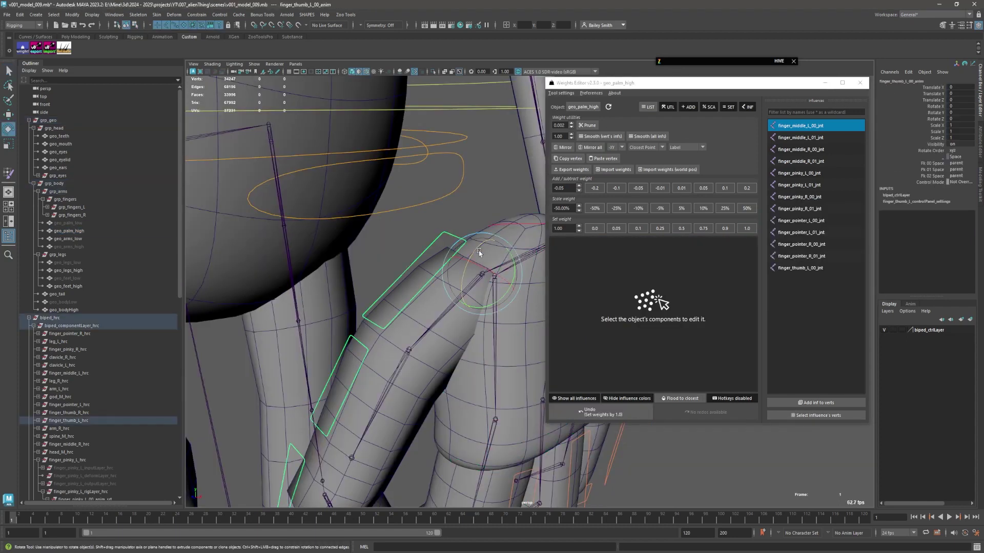
Step: Smooth the palm weights again and select the left thumb and wrist IK controls to test
{"action": "mouse_move", "coordinate": [389, 266]}
{"action": "left_mouse_down", "text": "alt"}
{"action": "mouse_move", "coordinate": [420, 256]}
{"action": "mouse_move", "coordinate": [406, 263]}
{"action": "left_mouse_up", "text": "alt"}
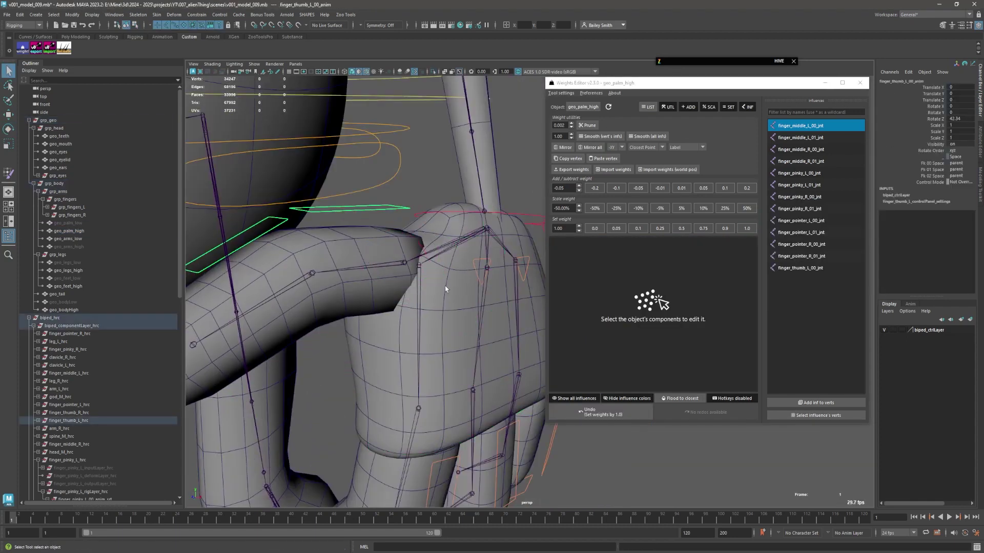
{"action": "key", "text": "ctrl+1"}
{"action": "key", "text": "ctrl+1"}
{"action": "key", "text": "q"}
{"action": "left_click", "coordinate": [387, 286]}
{"action": "left_click", "coordinate": [400, 286]}
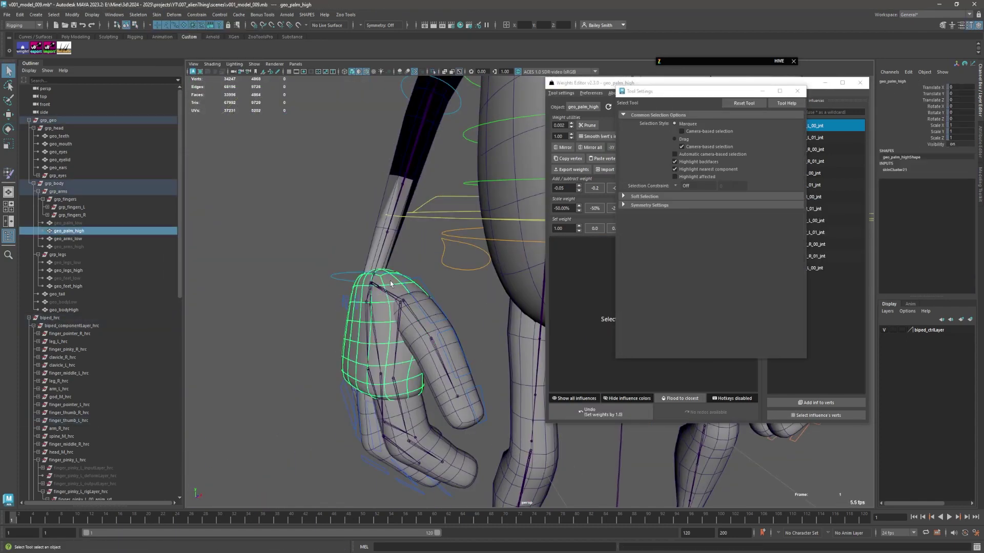
{"action": "left_click", "coordinate": [530, 286]}
Step: Test the arm with the left wrist control, then swap geo_arms_low for geo_arms_high
{"action": "key", "text": "w"}
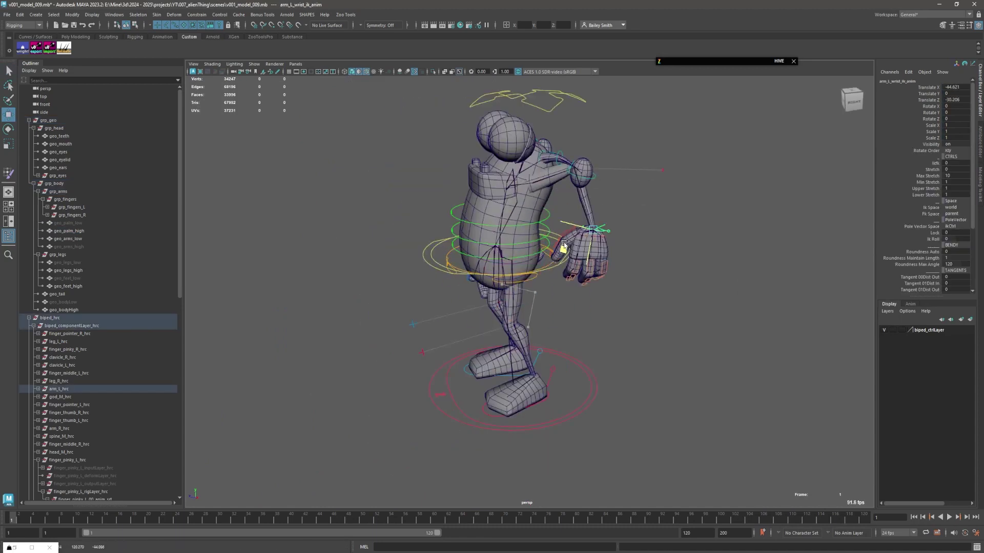
{"action": "left_click_drag", "start_coordinate": [531, 286], "coordinate": [287, 216], "text": "alt"}
{"action": "left_click", "coordinate": [67, 239]}
{"action": "key", "text": "ctrl+h"}
{"action": "key", "text": "shift+h"}
{"action": "left_click", "coordinate": [518, 382]}
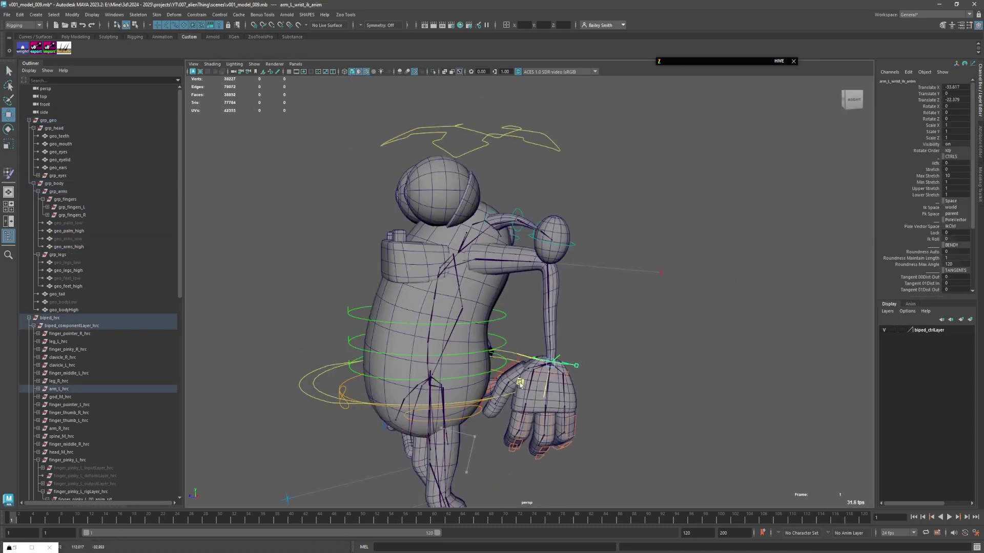
Step: Smooth the skin weights on the isolated geo_arms_high mesh
{"action": "key", "text": "ctrl+1"}
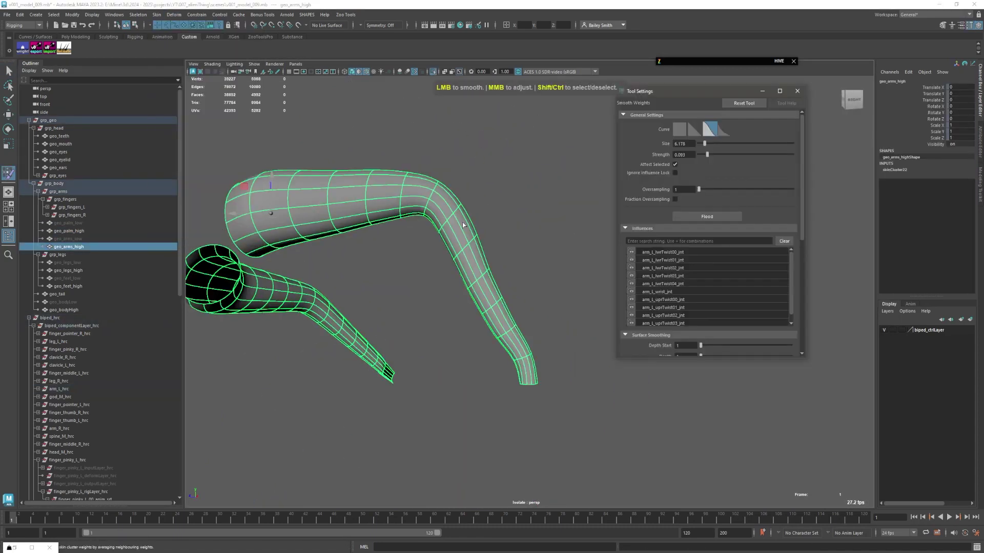
{"action": "mouse_move", "coordinate": [514, 353]}
{"action": "left_mouse_down", "text": "alt"}
{"action": "mouse_move", "coordinate": [459, 281]}
{"action": "mouse_move", "coordinate": [395, 362]}
{"action": "mouse_move", "coordinate": [512, 333]}
{"action": "left_mouse_up", "text": "alt"}
{"action": "key", "text": "ctrl+1"}
{"action": "key", "text": "q"}
Step: Select left ear vertices and weight them fully (1.0) to ear_L_02_jnt
{"action": "left_click_drag", "start_coordinate": [583, 351], "coordinate": [622, 270], "text": "alt"}
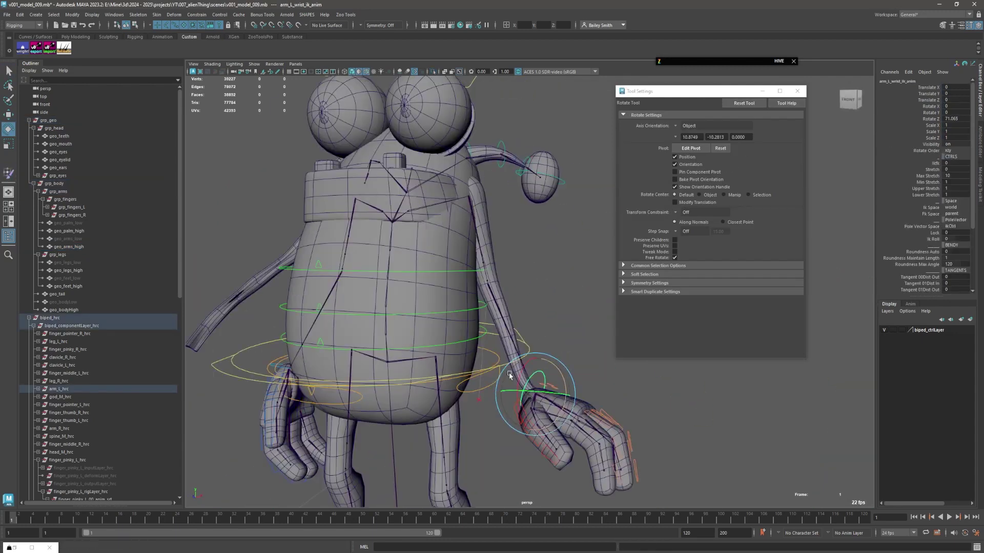
{"action": "scroll", "coordinate": [622, 270], "scroll_direction": "up", "scroll_amount": 5}
{"action": "key", "text": "F9"}
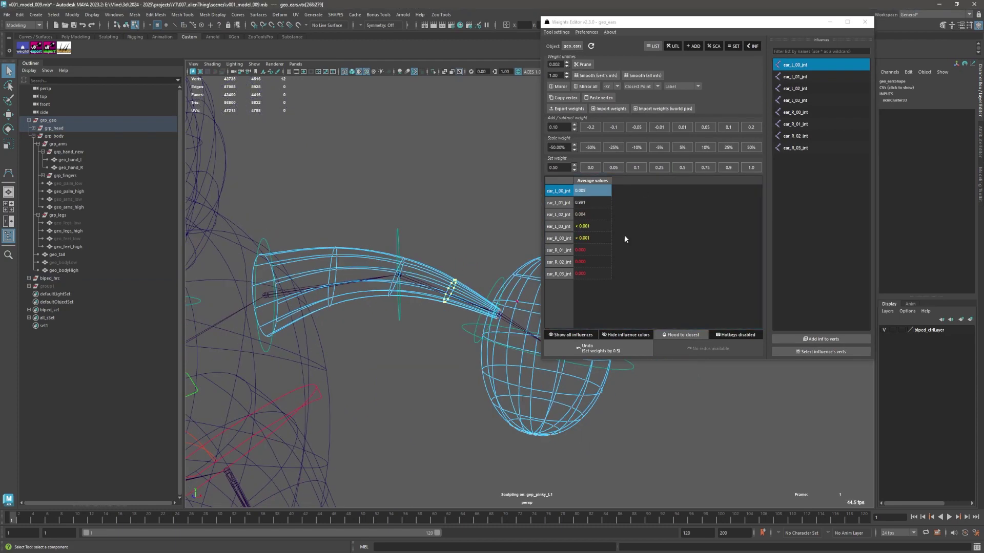
{"action": "left_click", "coordinate": [751, 169]}
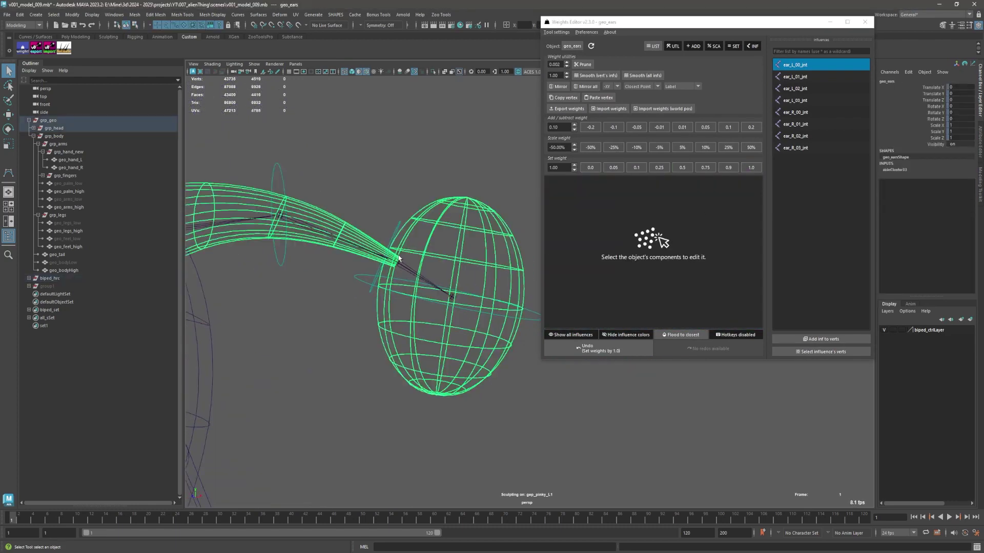
{"action": "left_click_drag", "start_coordinate": [369, 210], "coordinate": [311, 265]}
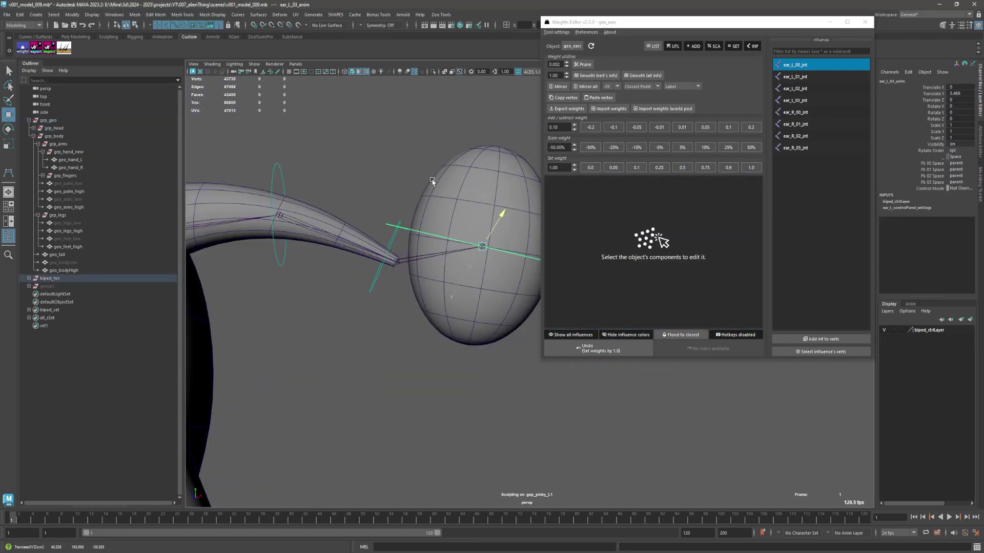
{"action": "mouse_move", "coordinate": [212, 192]}
{"action": "left_mouse_down", "text": "alt"}
{"action": "mouse_move", "coordinate": [297, 340]}
{"action": "mouse_move", "coordinate": [389, 267]}
{"action": "left_mouse_up", "text": "alt"}
Step: Select the centre-of-gravity control and high body mesh, and open the smooth weights brush settings
{"action": "key", "text": "q"}
{"action": "left_click", "coordinate": [527, 246]}
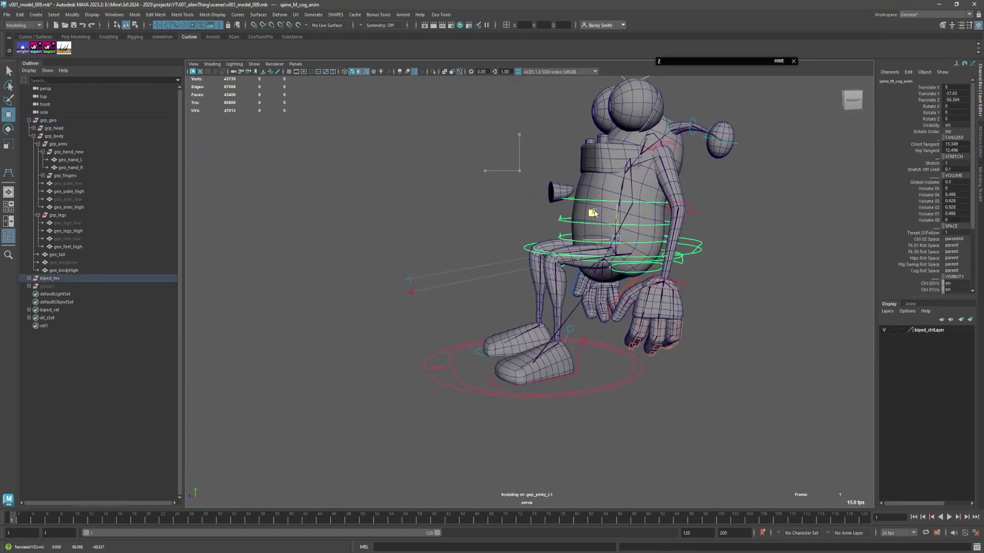
{"action": "key", "text": "w"}
{"action": "left_click", "coordinate": [480, 275]}
{"action": "key", "text": "F3"}
{"action": "left_click", "coordinate": [156, 15]}
{"action": "left_click", "coordinate": [265, 244]}
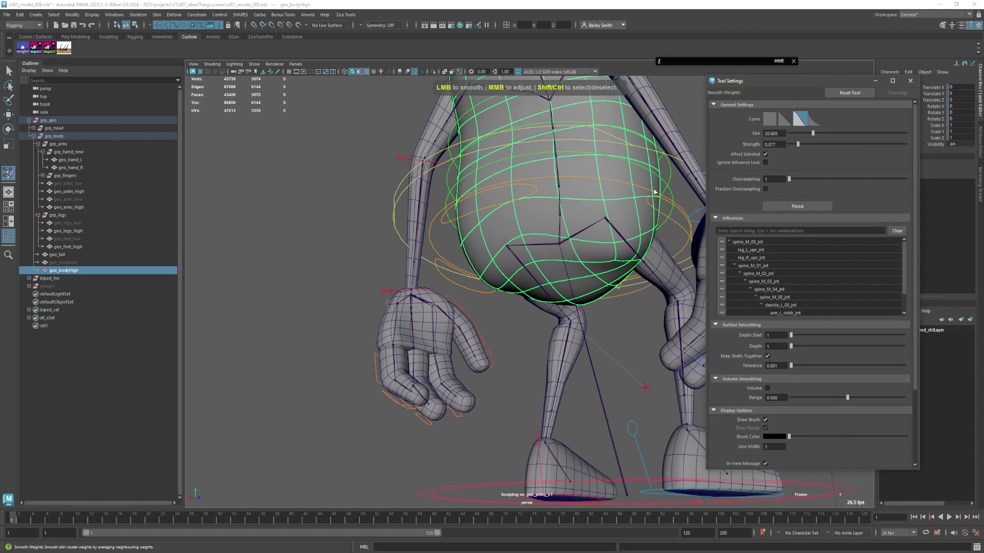
{"action": "left_click_drag", "start_coordinate": [565, 270], "coordinate": [409, 266], "text": "alt"}
Step: Save the scene as v001_model_010.mb
{"action": "key", "text": "q"}
{"action": "key", "text": "ctrl+shift+s"}
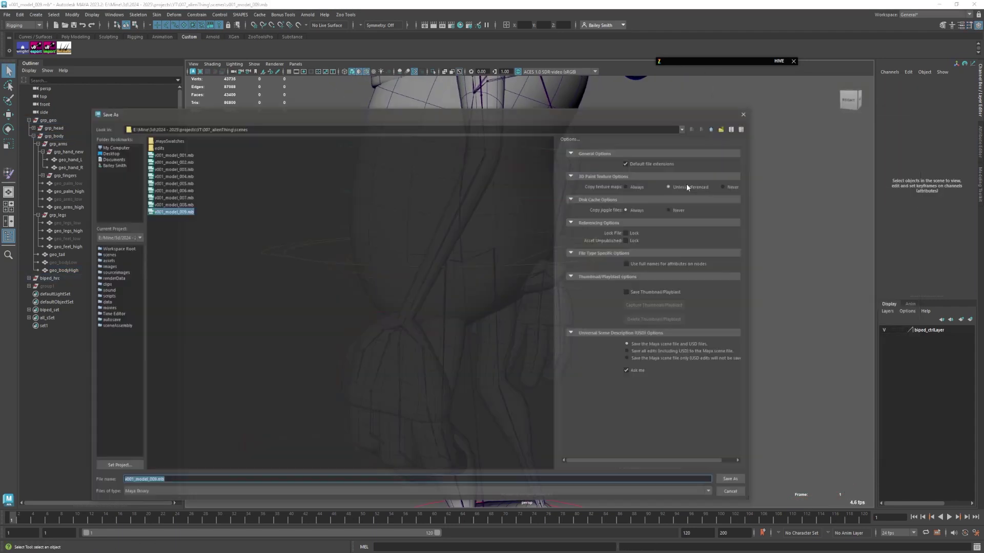
{"action": "key", "text": "Return"}
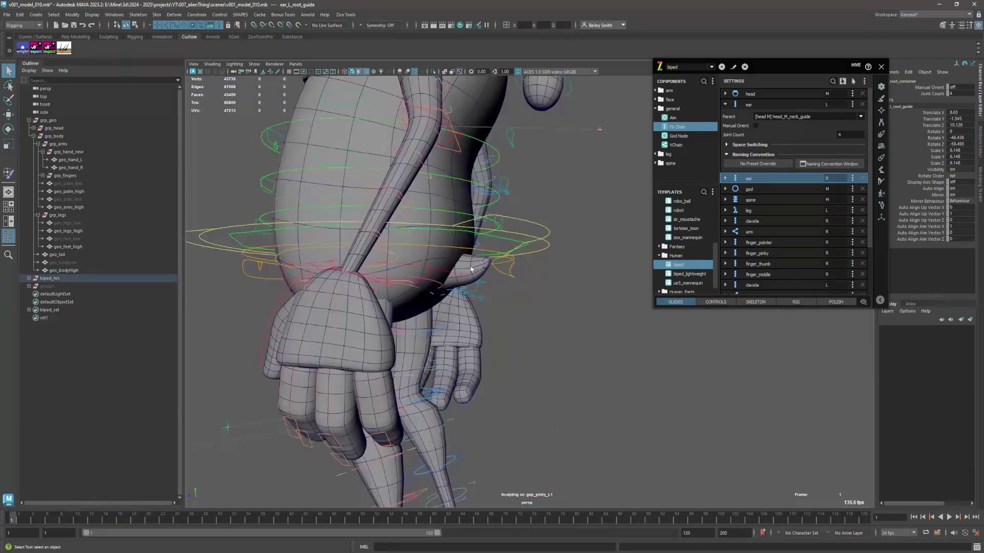
Step: Add an FK Chain tail component in Hive and move its guides into the alien's tail
{"action": "left_click_drag", "start_coordinate": [688, 128], "coordinate": [844, 109]}
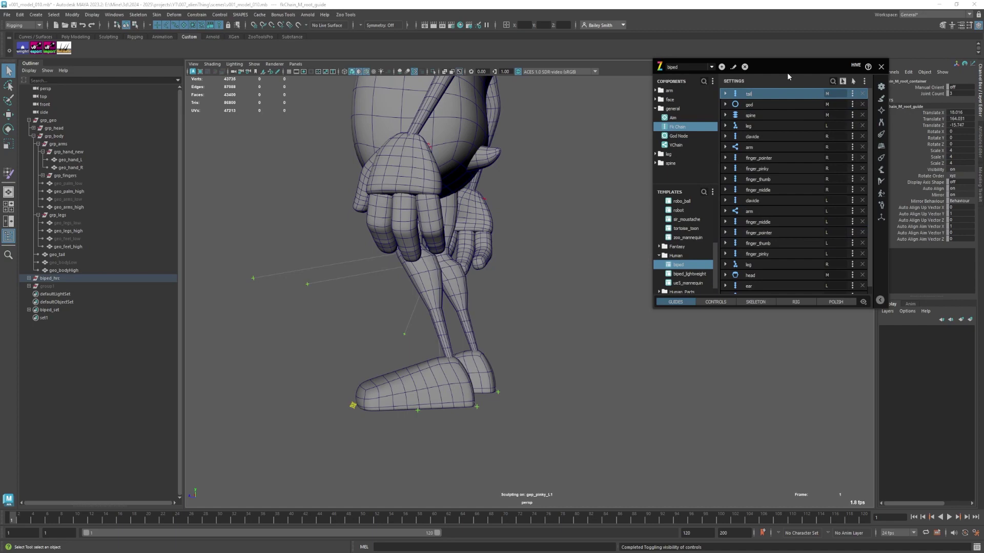
{"action": "left_click", "coordinate": [725, 94]}
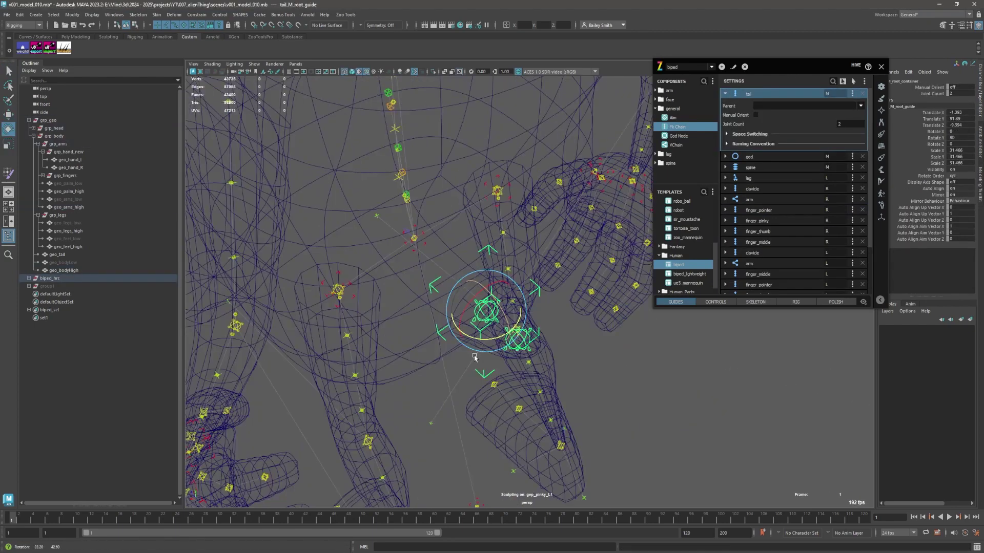
{"action": "key", "text": "w"}
{"action": "left_click", "coordinate": [483, 235]}
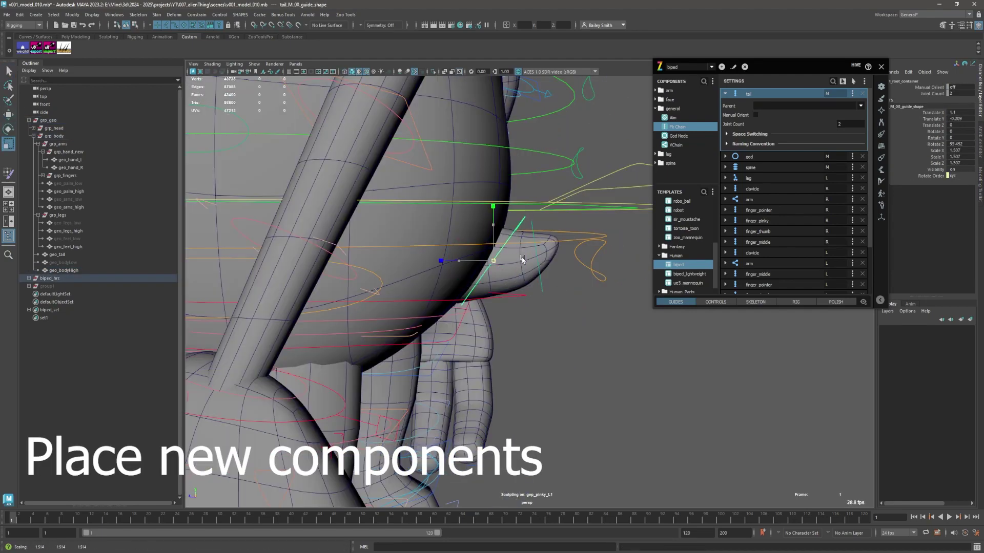
{"action": "key", "text": "w"}
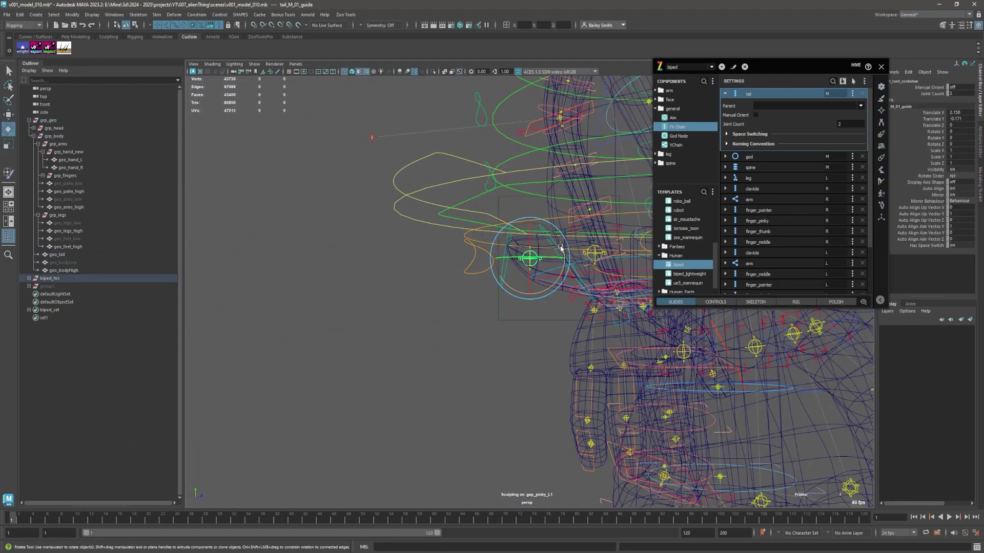
{"action": "key", "text": "w"}
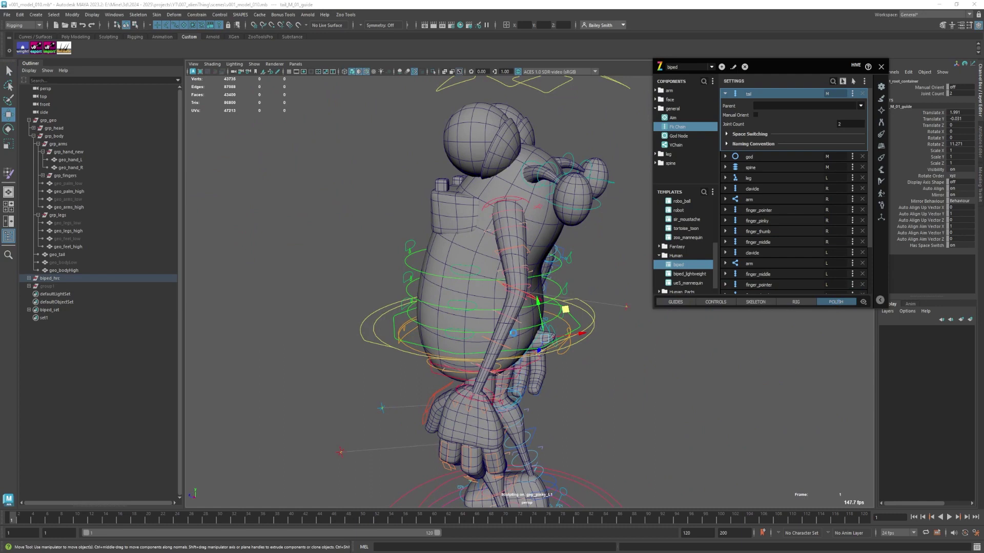
Step: Open the tail's rig options, then select the middle spine control
{"action": "right_click", "coordinate": [585, 196]}
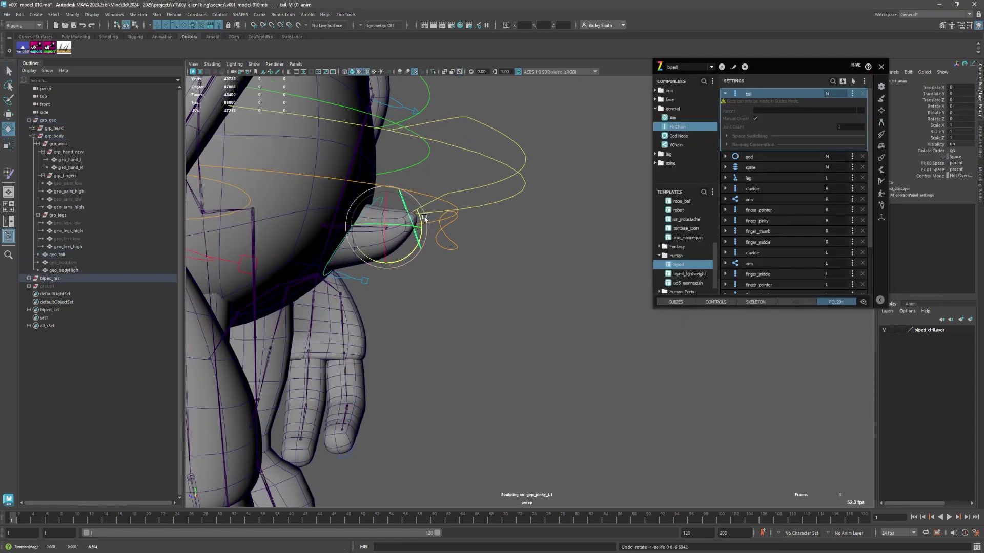
{"action": "left_click_drag", "start_coordinate": [419, 224], "coordinate": [383, 264], "text": "alt"}
{"action": "key", "text": "q"}
{"action": "left_click", "coordinate": [383, 264]}
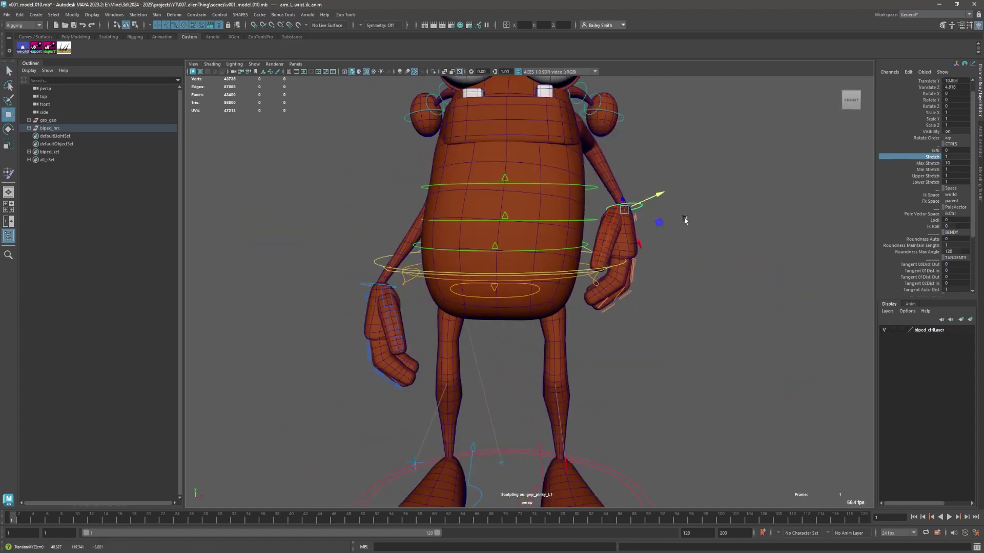
Step: Select the left wrist IK control, open the skinning tool settings and the leg control's rig options
{"action": "left_click_drag", "start_coordinate": [975, 207], "coordinate": [970, 250]}
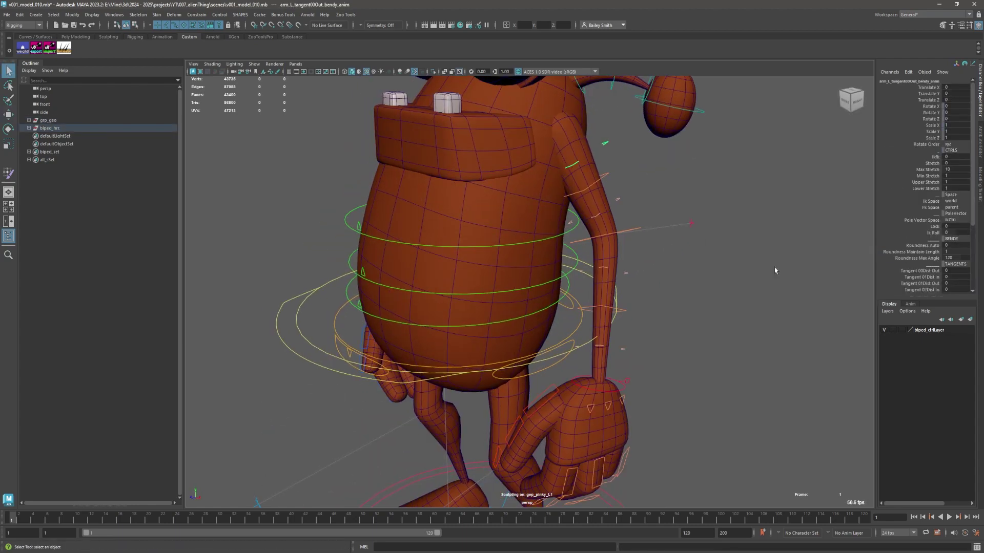
{"action": "left_click", "coordinate": [932, 239]}
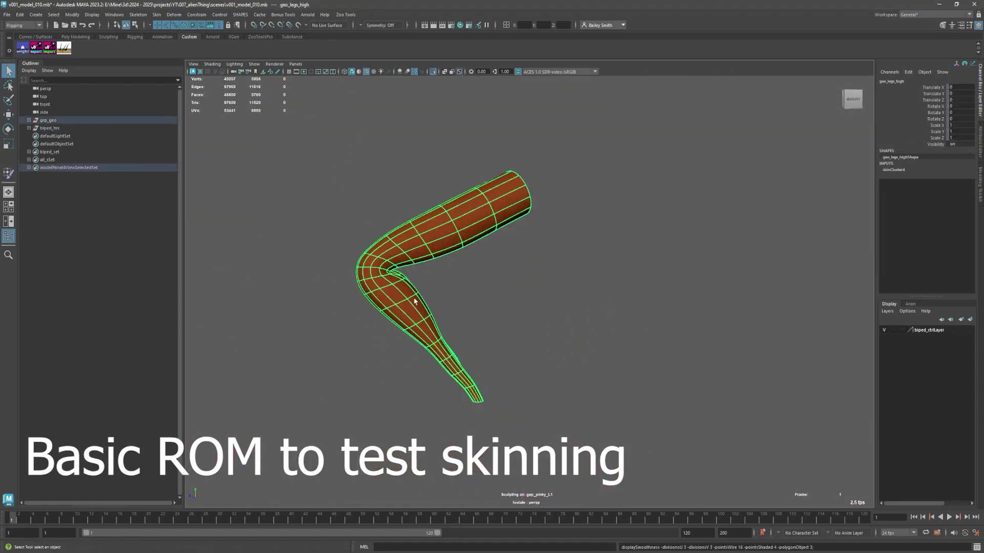
{"action": "left_click", "coordinate": [156, 14]}
{"action": "left_click", "coordinate": [205, 235]}
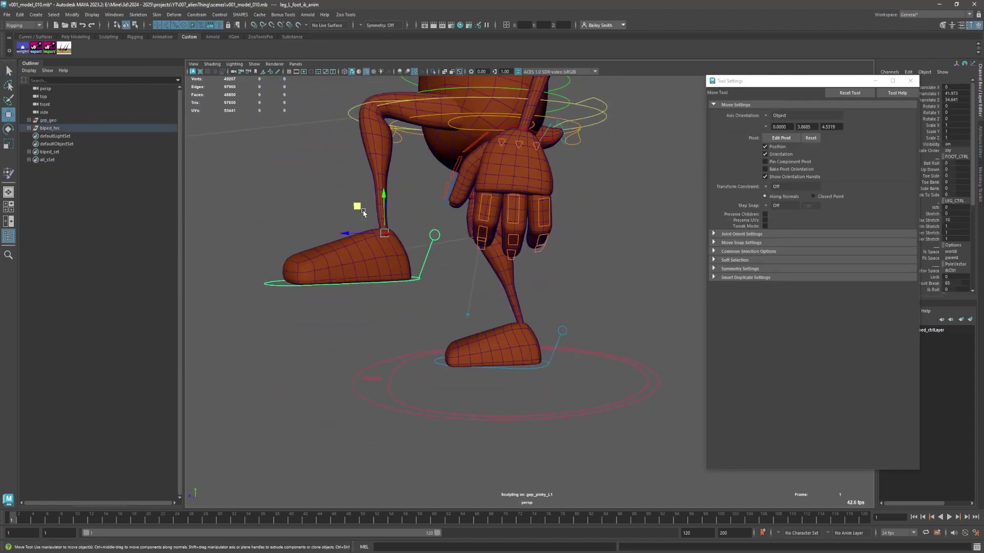
{"action": "right_click", "coordinate": [402, 401]}
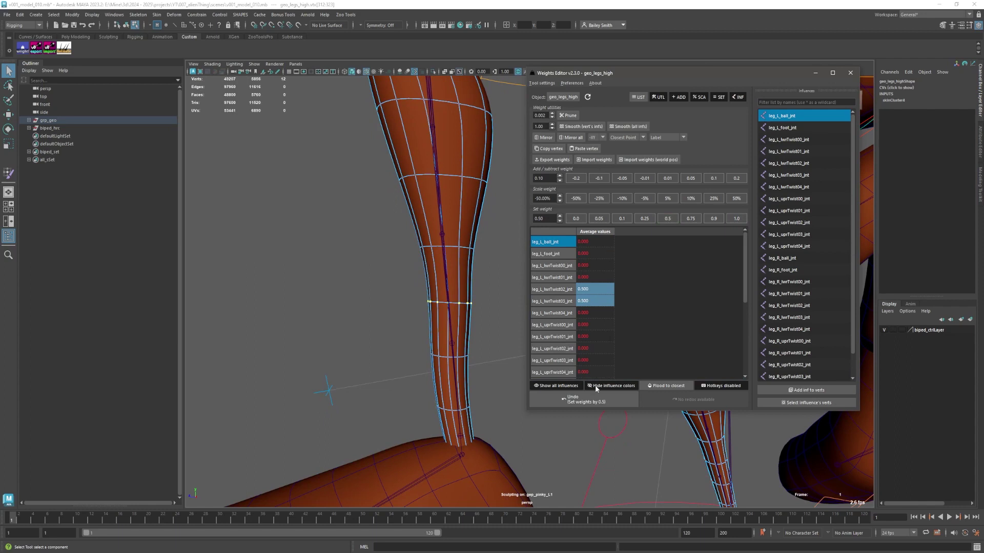
Step: Weight the first left knee vertex fully to uprTwist00 after subtracting 0.1 elsewhere
{"action": "key", "text": "F8"}
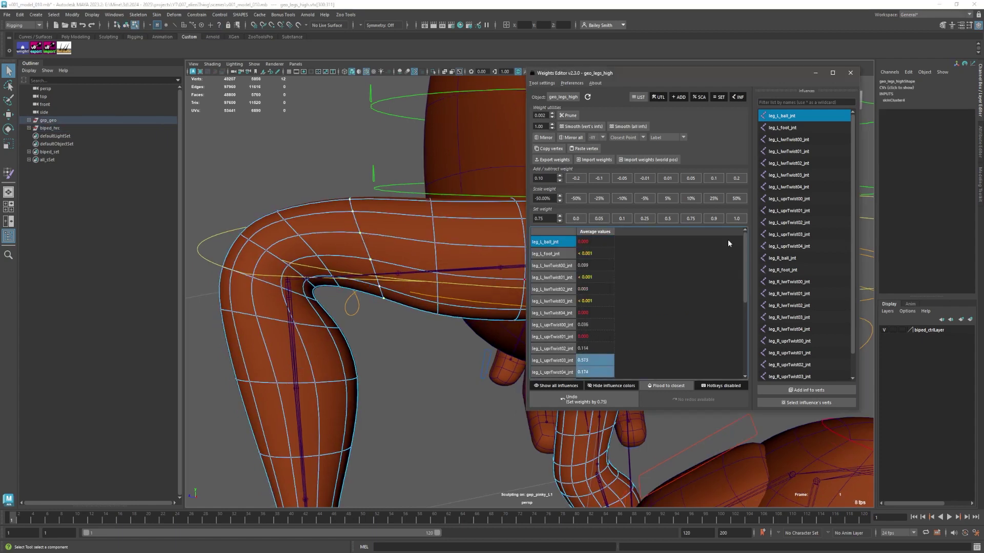
{"action": "left_click", "coordinate": [348, 250]}
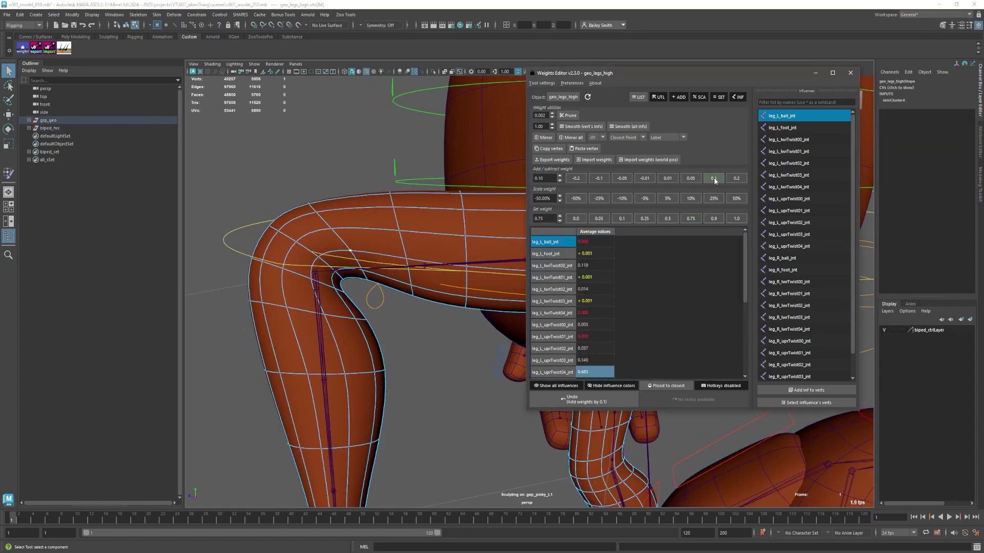
{"action": "left_click", "coordinate": [599, 179]}
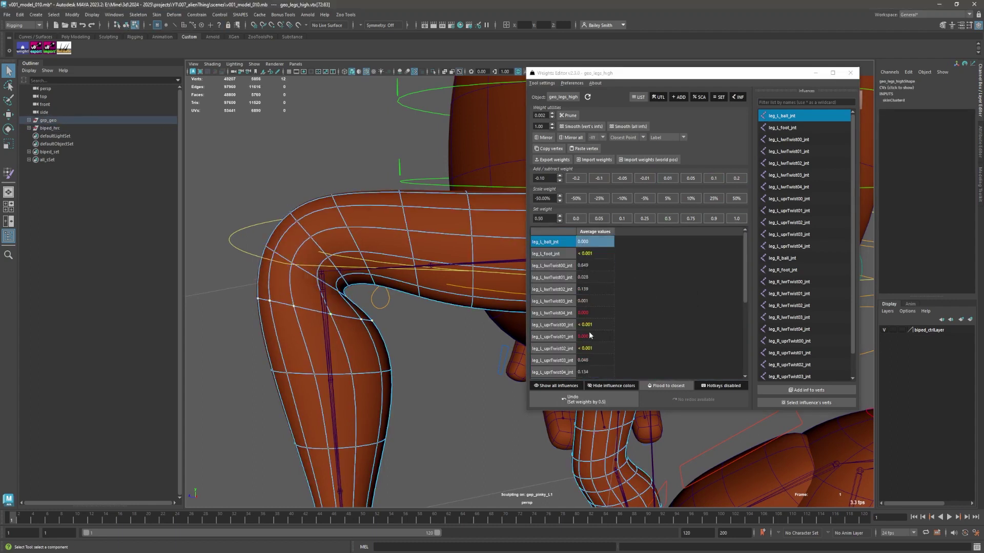
{"action": "left_click", "coordinate": [595, 325]}
{"action": "left_click", "coordinate": [736, 219]}
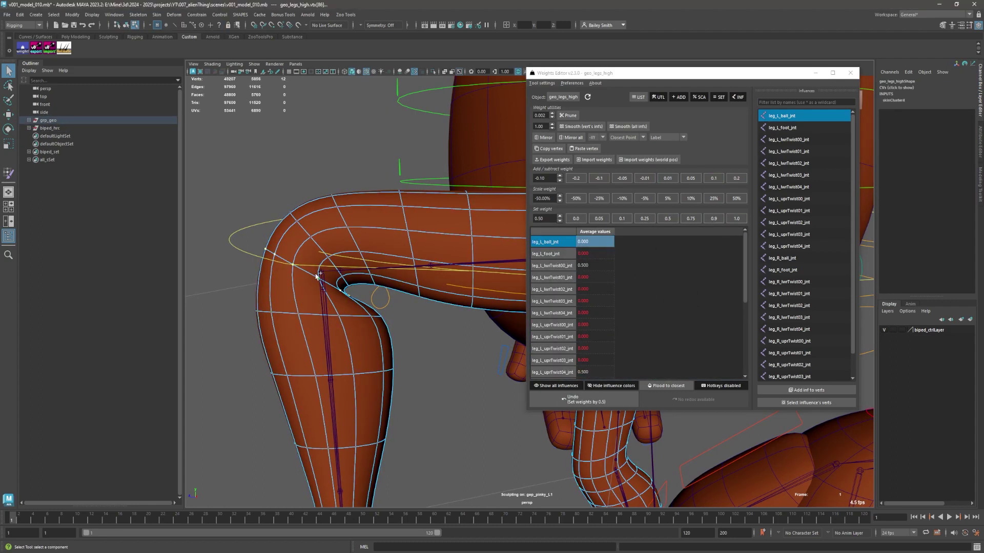
Step: Set the next knee vertex's lwrTwist00 weight to 0.75 and close the weights editor
{"action": "left_click", "coordinate": [355, 316]}
{"action": "left_click", "coordinate": [696, 177]}
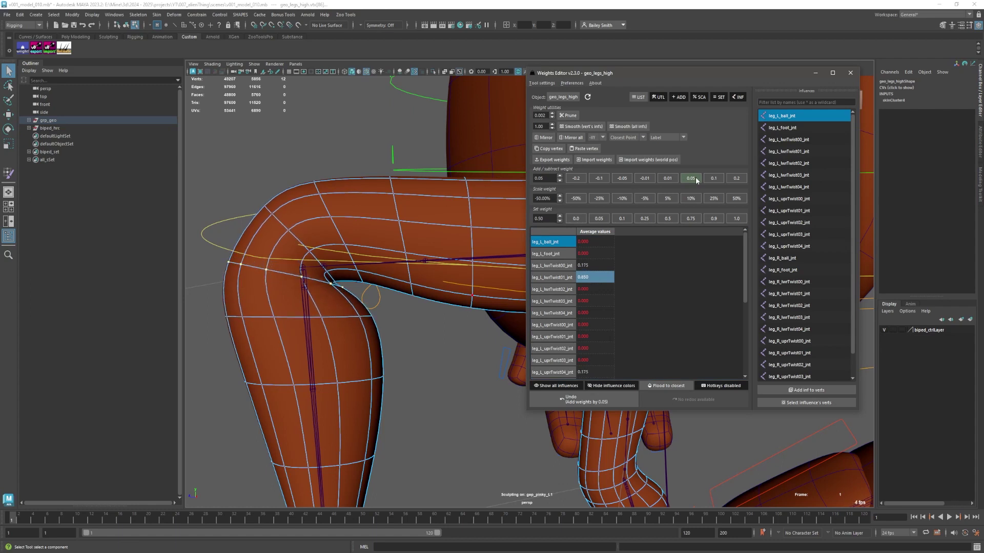
{"action": "left_click", "coordinate": [594, 265]}
{"action": "left_click", "coordinate": [690, 219]}
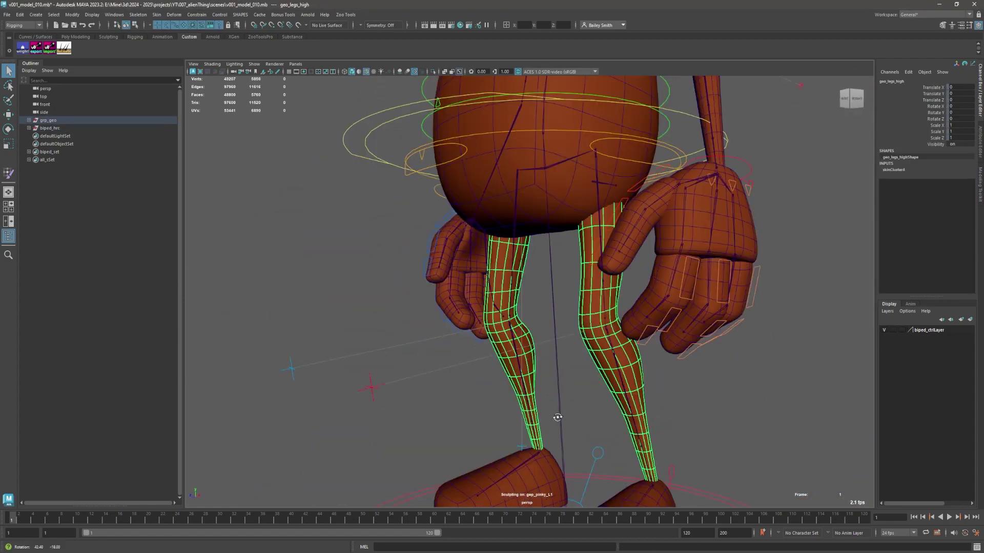
{"action": "left_click", "coordinate": [527, 203]}
{"action": "left_click_drag", "start_coordinate": [528, 203], "coordinate": [462, 169], "text": "alt"}
Step: Save the scene as v001_model_011.mb
{"action": "scroll", "coordinate": [451, 159], "scroll_direction": "up", "scroll_amount": 3}
{"action": "scroll", "coordinate": [439, 150], "scroll_direction": "up", "scroll_amount": 3}
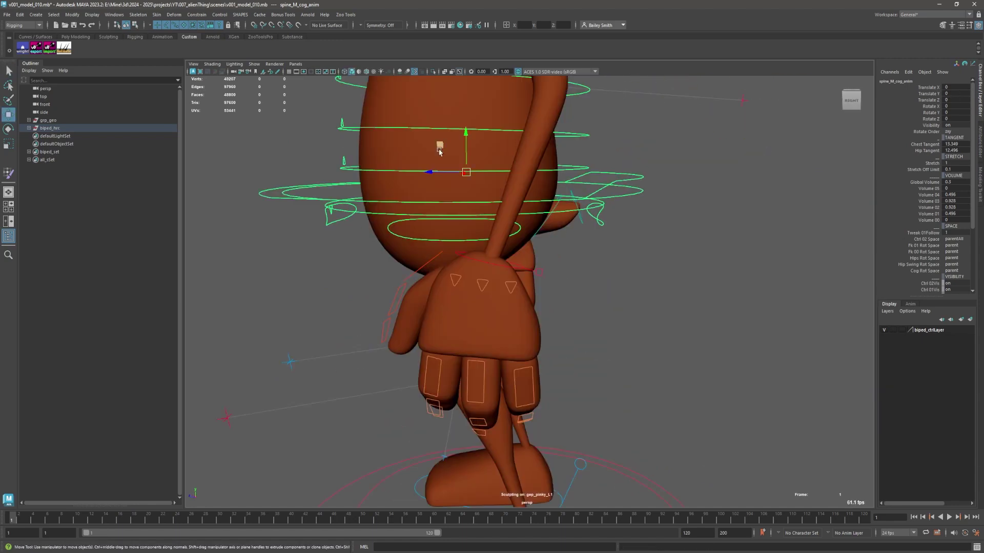
{"action": "left_click_drag", "start_coordinate": [640, 240], "coordinate": [564, 240], "text": "alt"}
{"action": "left_click", "coordinate": [6, 14]}
{"action": "left_click", "coordinate": [34, 64]}
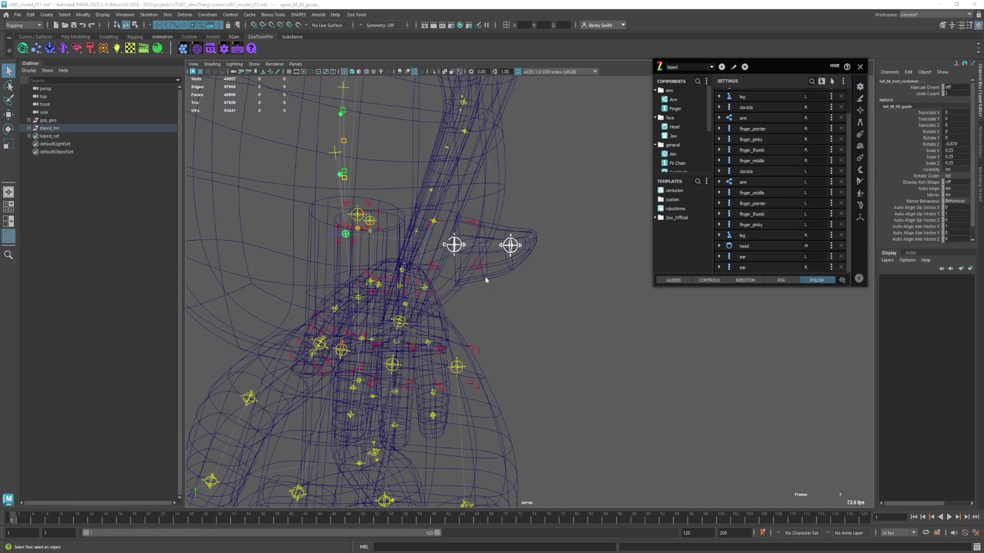
Step: Return to guides, move the spine guides inside the body, and rebuild the rig controls
{"action": "left_click", "coordinate": [403, 220]}
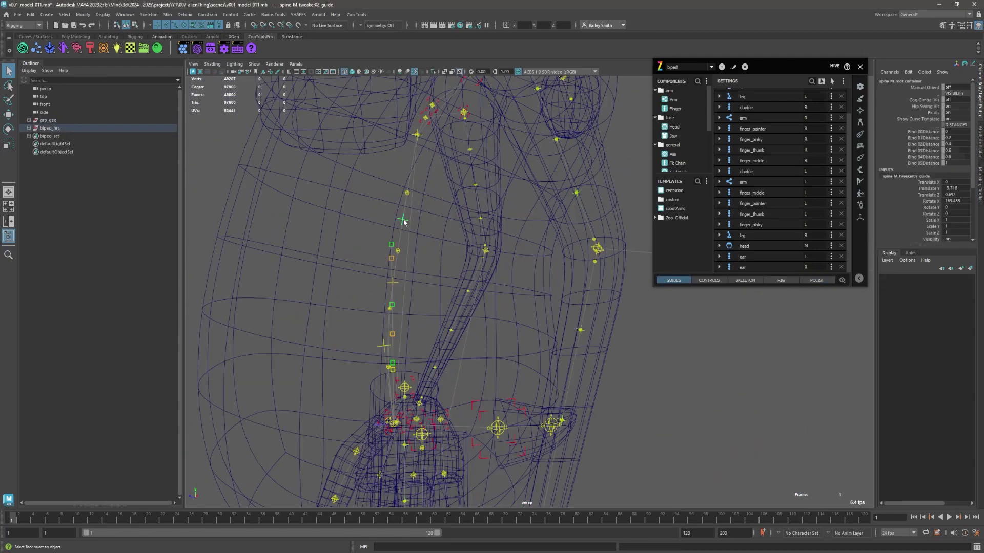
{"action": "left_click_drag", "start_coordinate": [387, 326], "coordinate": [421, 252], "text": "alt"}
{"action": "key", "text": "q"}
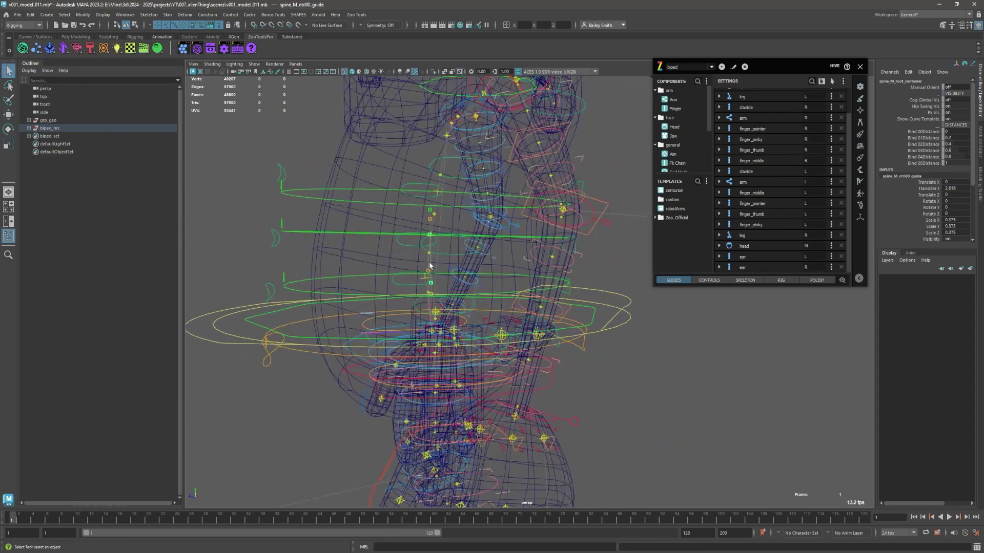
{"action": "left_click", "coordinate": [421, 252]}
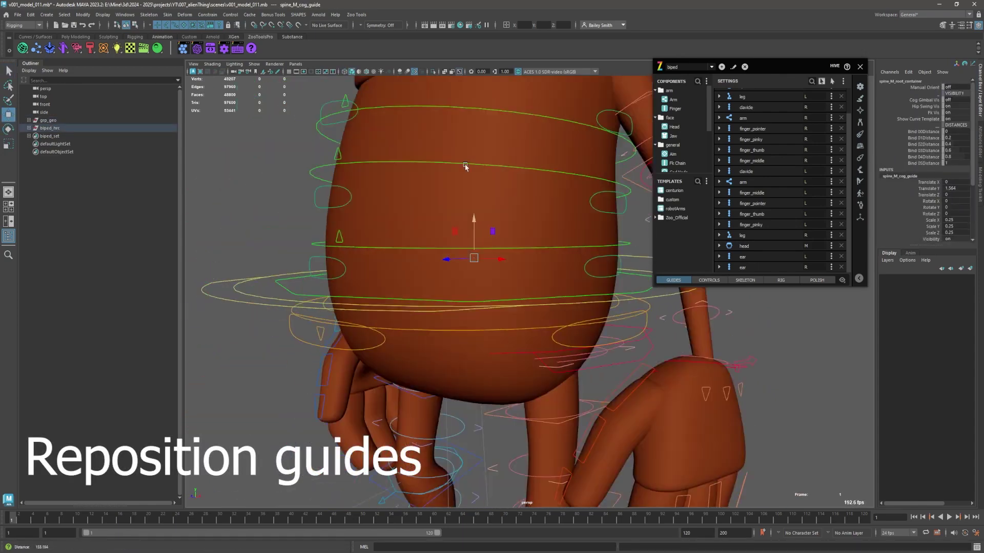
{"action": "mouse_move", "coordinate": [465, 166]}
{"action": "left_mouse_down", "text": "alt"}
{"action": "mouse_move", "coordinate": [450, 274]}
{"action": "mouse_move", "coordinate": [478, 222]}
{"action": "mouse_move", "coordinate": [444, 303]}
{"action": "left_mouse_up", "text": "alt"}
{"action": "left_click", "coordinate": [478, 221]}
{"action": "left_click", "coordinate": [817, 280]}
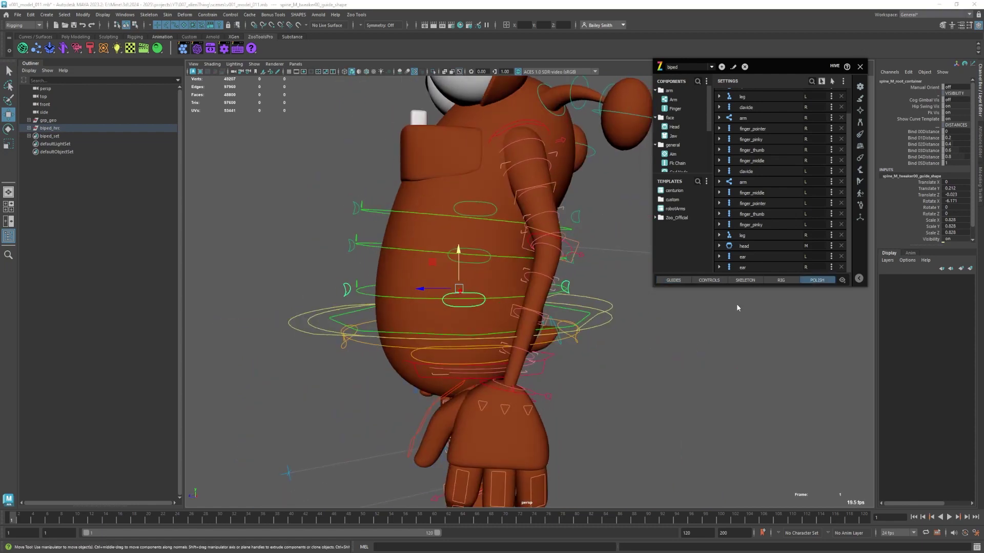
Step: Straighten the body and lower the centre-of-gravity control to bend the legs
{"action": "left_click_drag", "start_coordinate": [588, 258], "coordinate": [532, 270]}
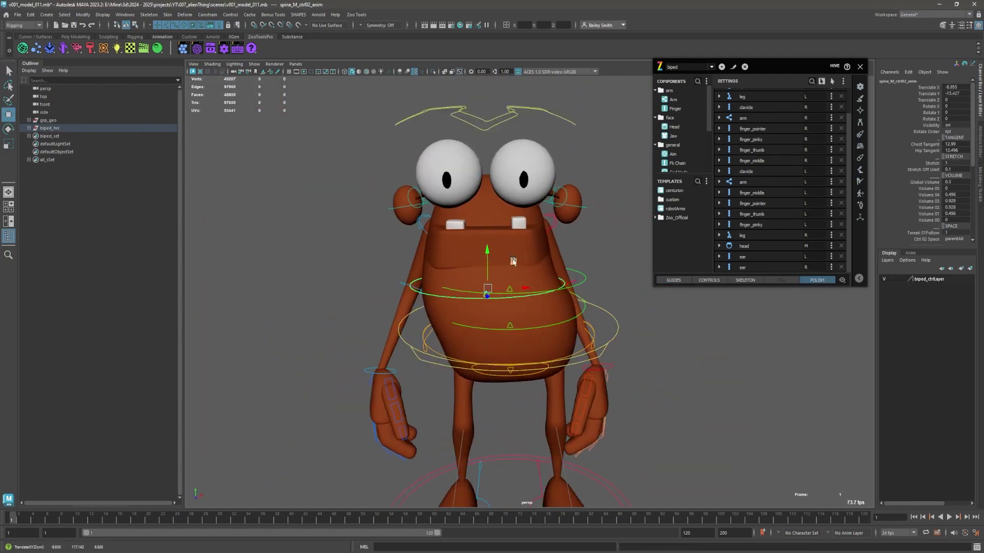
{"action": "left_click", "coordinate": [592, 315]}
{"action": "left_click_drag", "start_coordinate": [593, 315], "coordinate": [521, 301]}
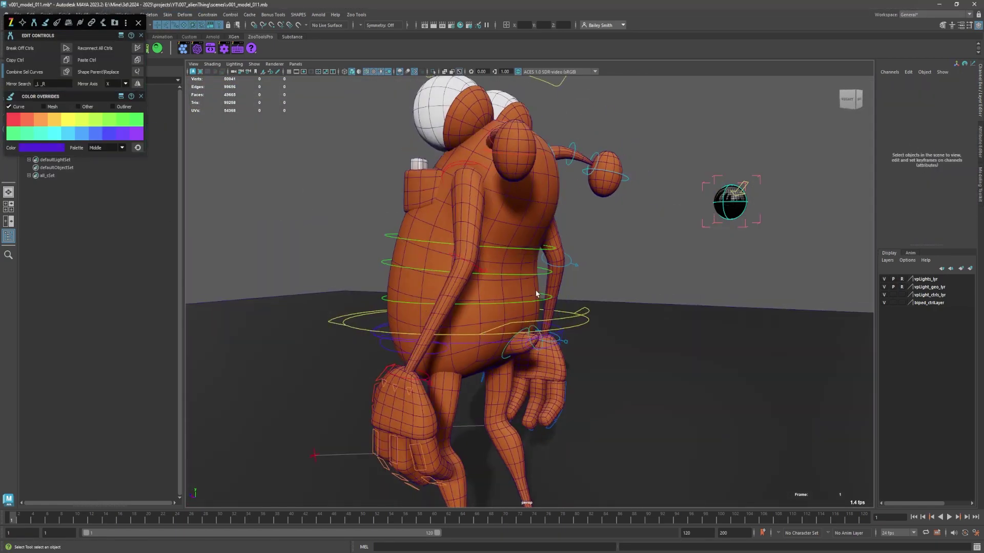
Step: Choose yellow in Color Overrides for the finger controls
{"action": "left_click", "coordinate": [41, 148]}
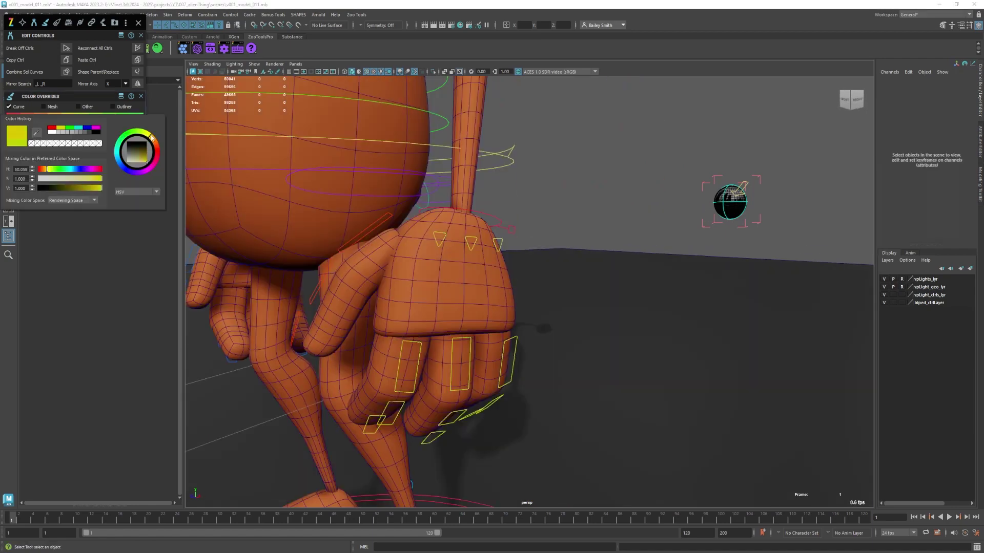